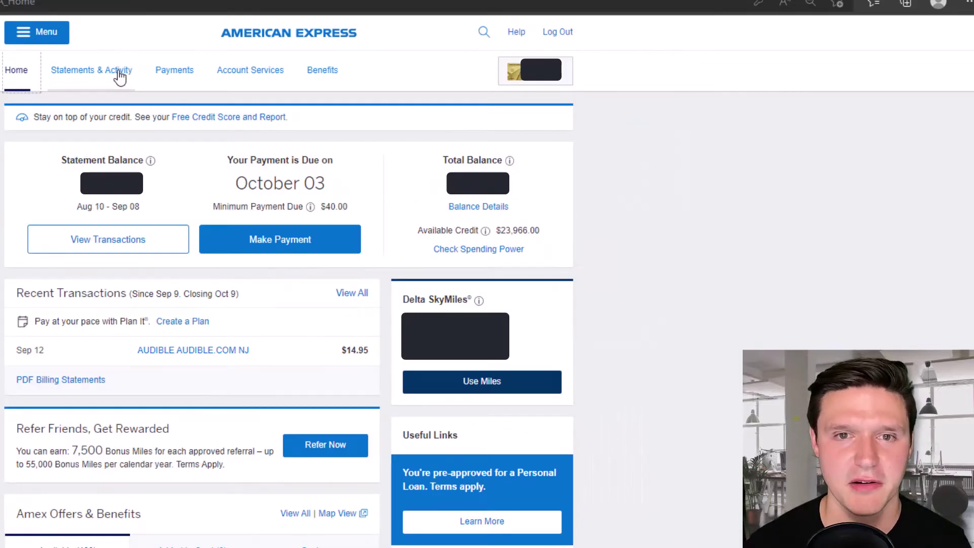
Set a custom activity date range of 01/01/2022 to 01/31/2022
{"action": "left_click", "coordinate": [363, 81]}
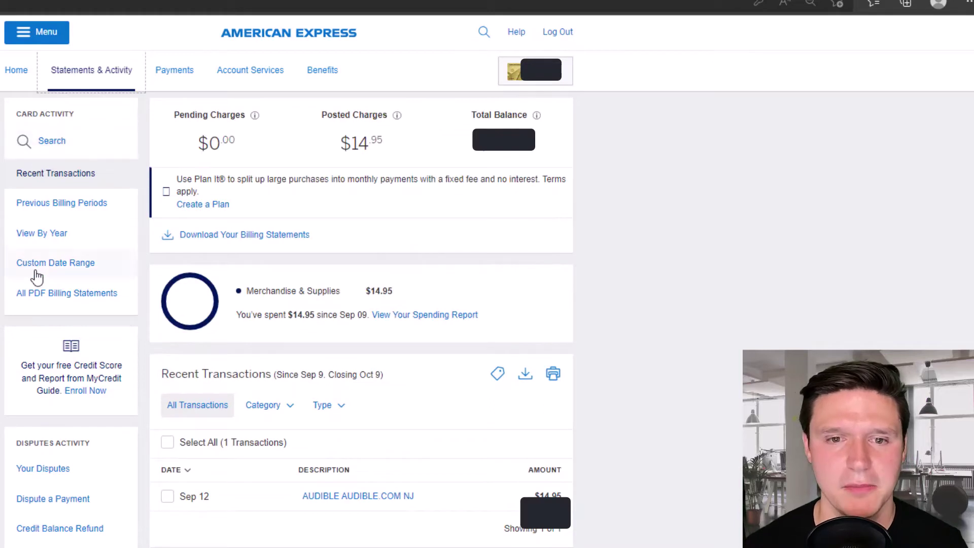
{"action": "left_click", "coordinate": [39, 271]}
{"action": "left_click", "coordinate": [199, 226]}
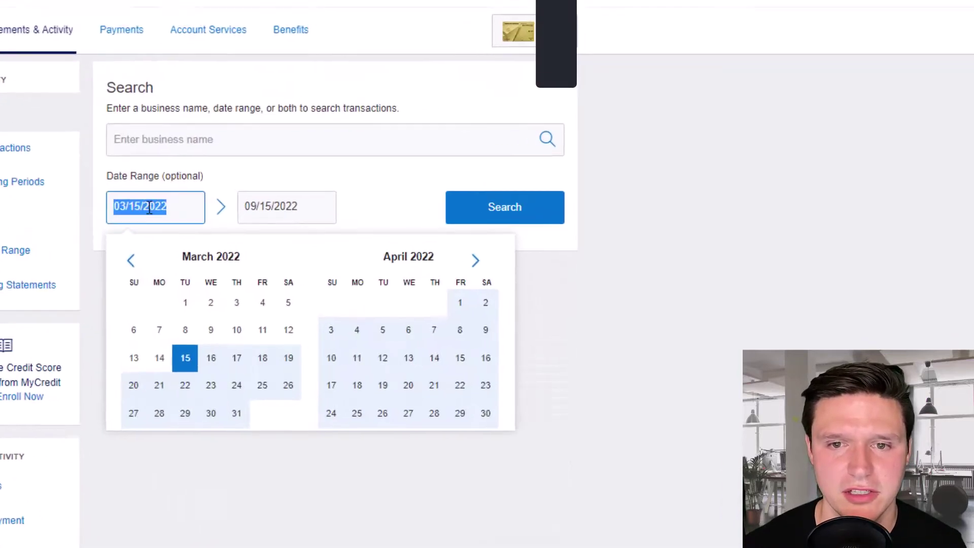
{"action": "left_click", "coordinate": [130, 261]}
{"action": "left_click", "coordinate": [130, 260]}
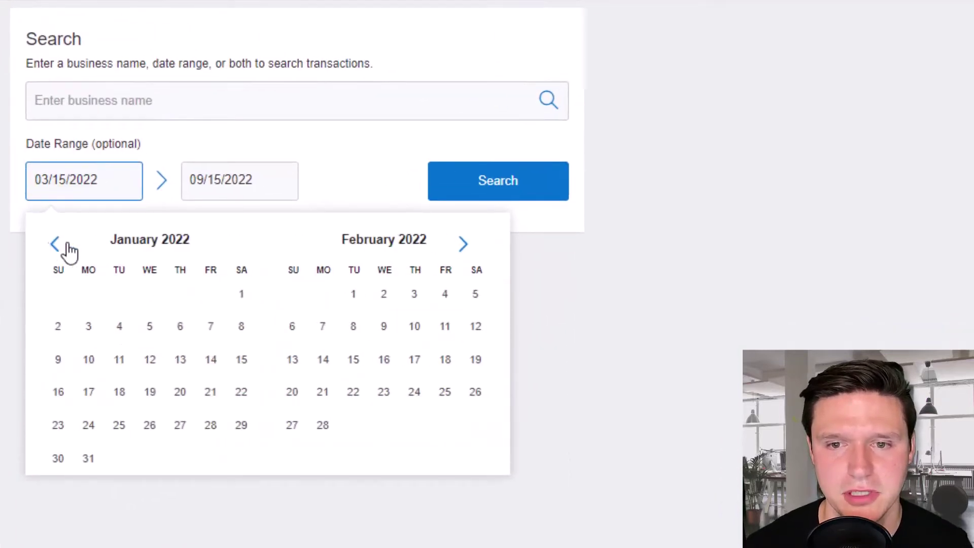
{"action": "left_click", "coordinate": [243, 299]}
{"action": "left_click", "coordinate": [236, 193]}
{"action": "left_click", "coordinate": [89, 459]}
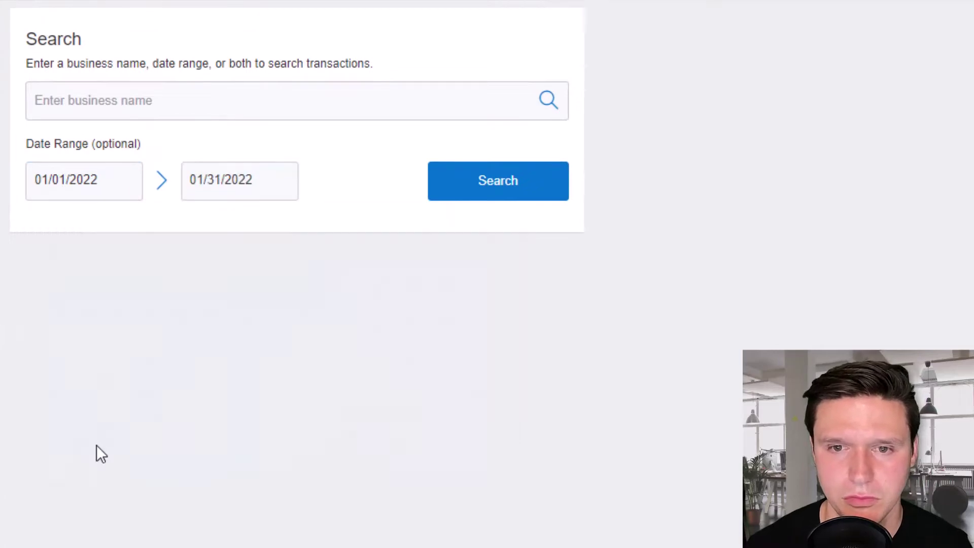
Search that range and download the 7 January transactions as an Excel file
{"action": "left_click", "coordinate": [505, 191]}
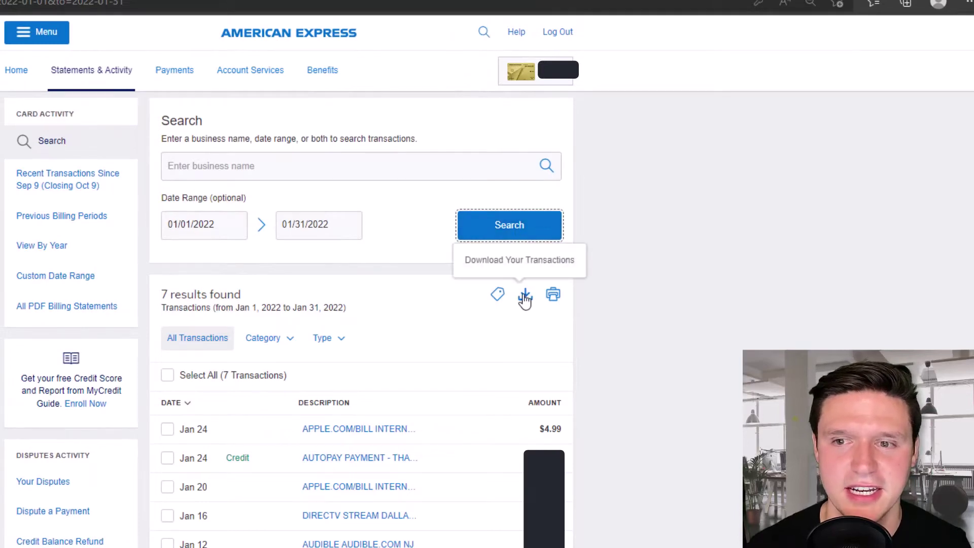
{"action": "left_click", "coordinate": [525, 297]}
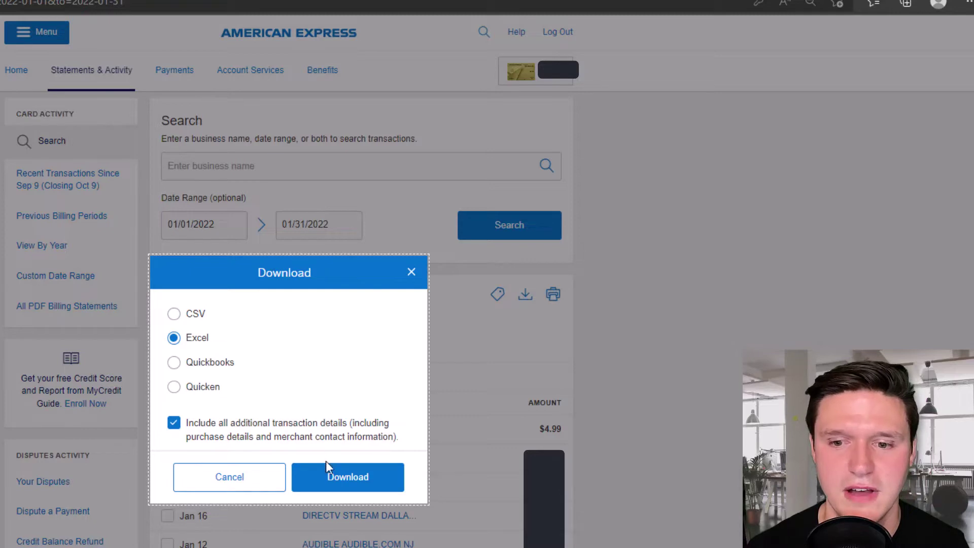
{"action": "left_click", "coordinate": [330, 473]}
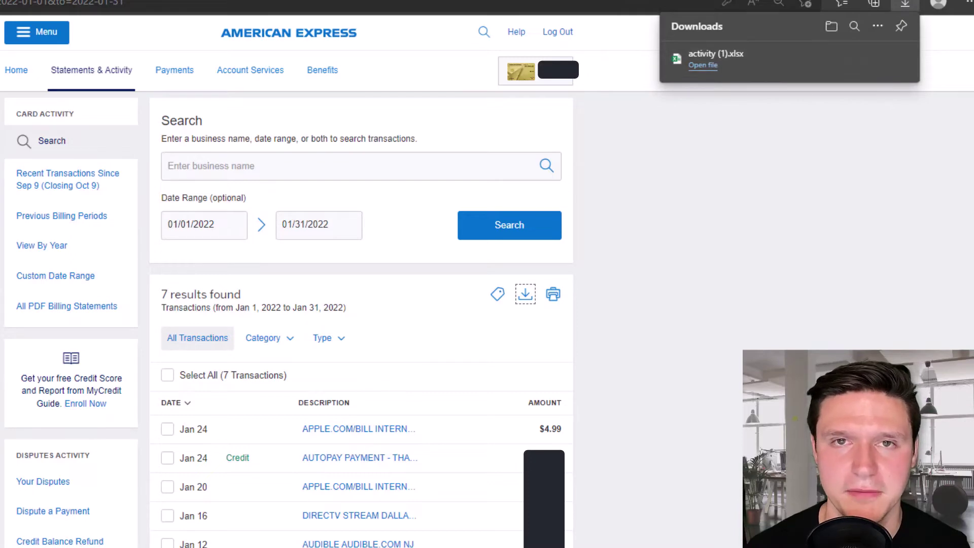
In the expense analysis workbook, create a From Folder query on the AmEx folder for editing
{"action": "key", "text": "super+Tab"}
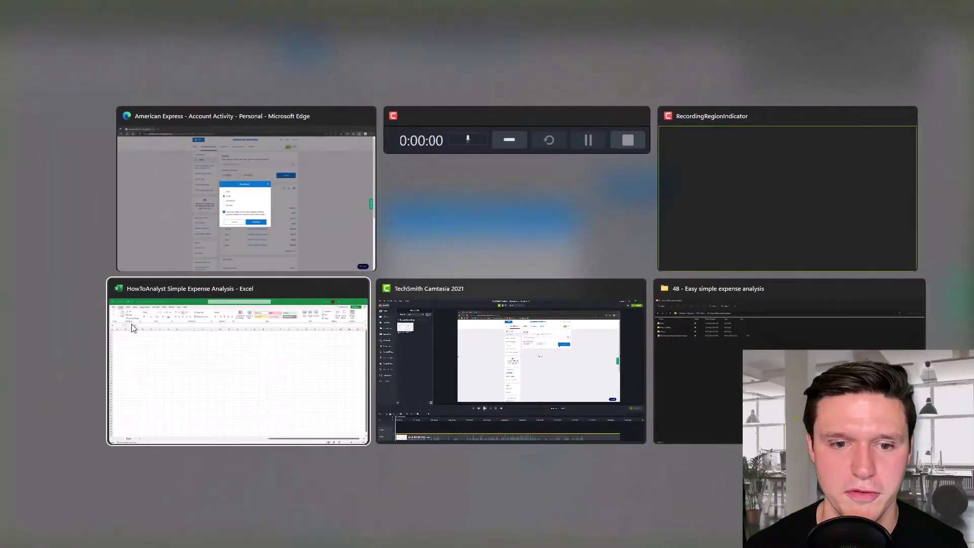
{"action": "left_click", "coordinate": [132, 325]}
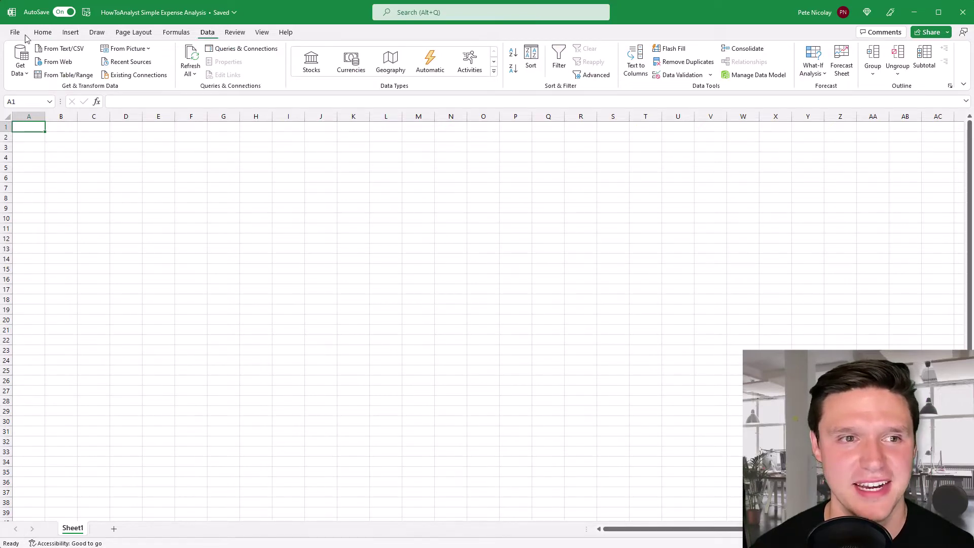
{"action": "left_click", "coordinate": [17, 73]}
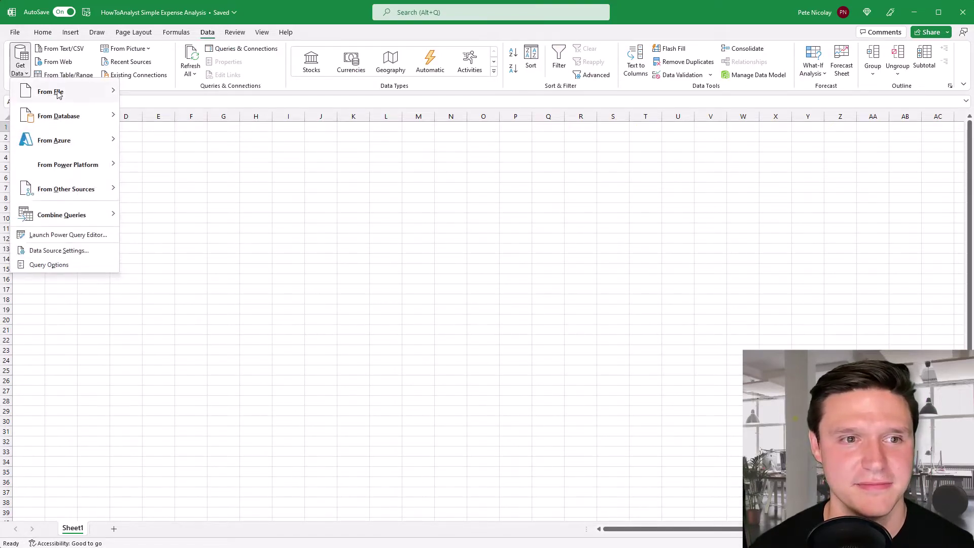
{"action": "mouse_move", "coordinate": [60, 92]}
{"action": "left_click", "coordinate": [169, 216]}
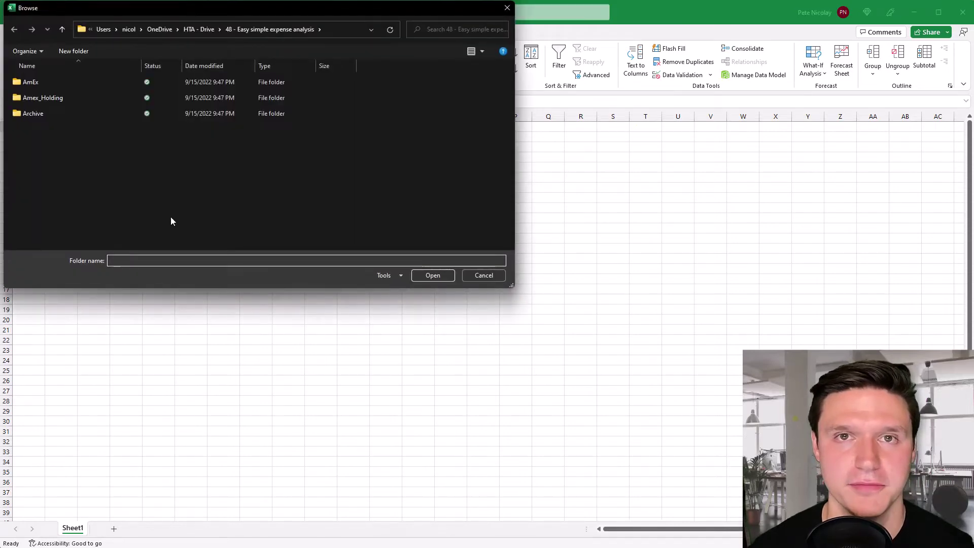
{"action": "left_click", "coordinate": [50, 83]}
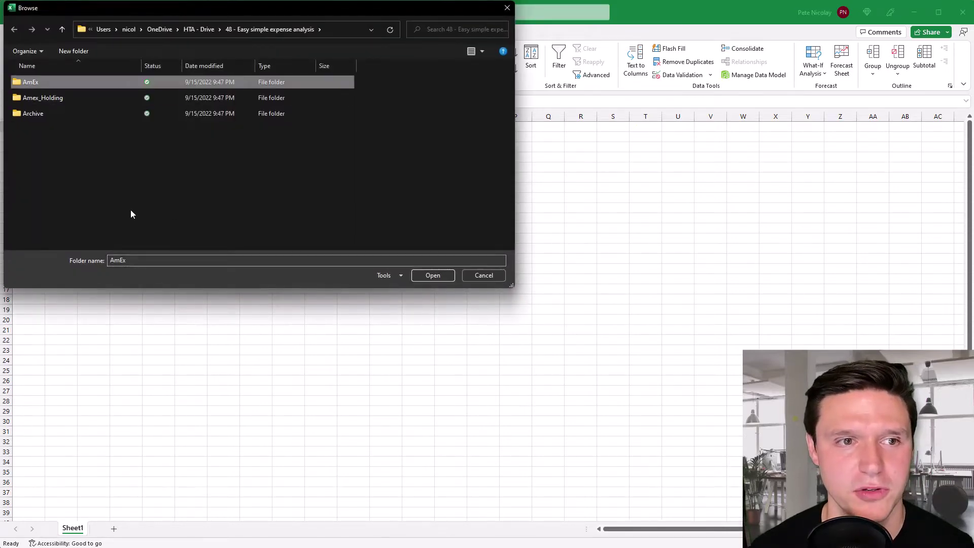
{"action": "left_click", "coordinate": [432, 276]}
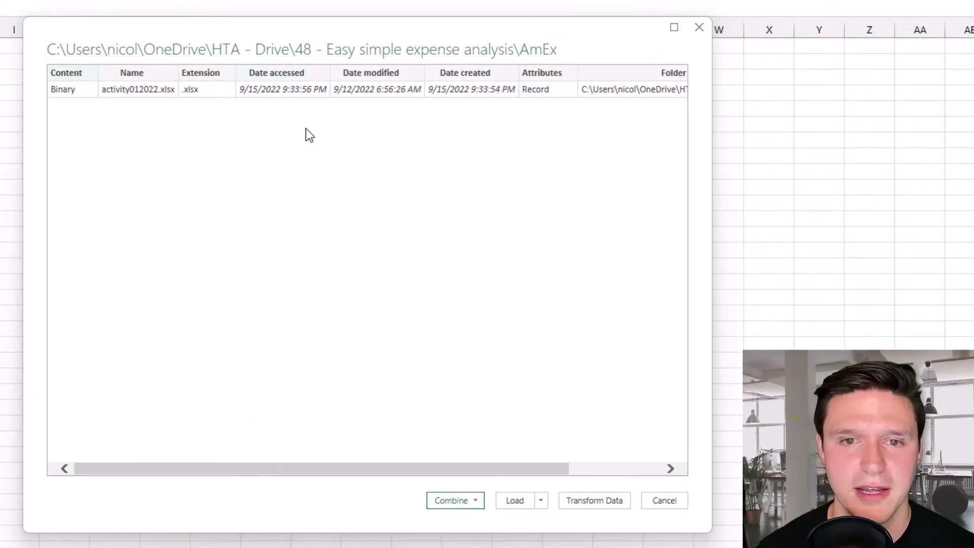
{"action": "left_click", "coordinate": [582, 501]}
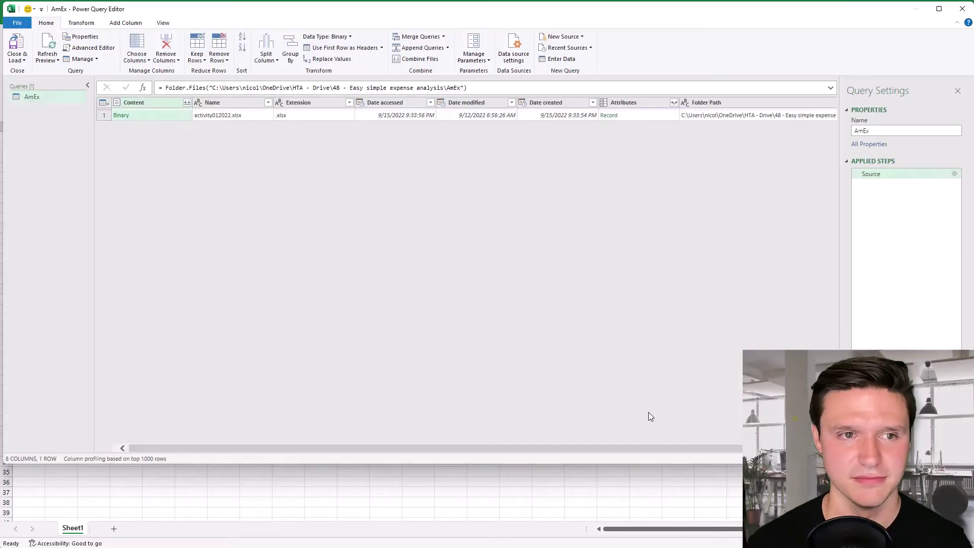
Remove every folder-listing column except Content and Name
{"action": "left_click_drag", "start_coordinate": [610, 446], "coordinate": [691, 456]}
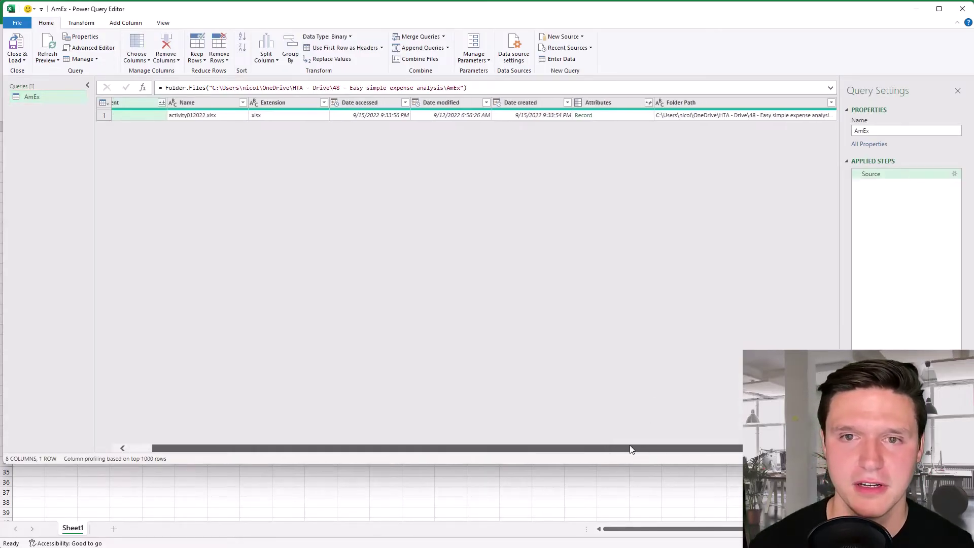
{"action": "left_click_drag", "start_coordinate": [631, 450], "coordinate": [525, 421]}
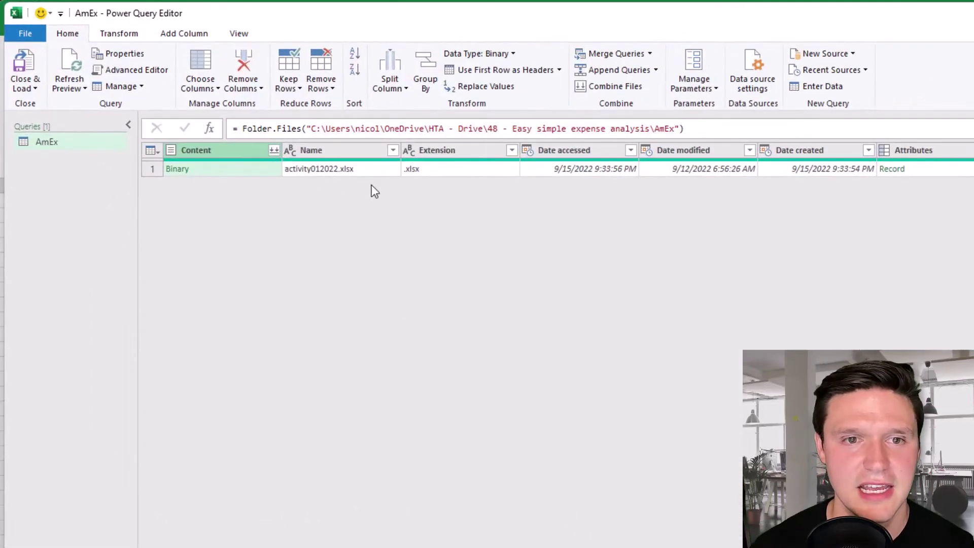
{"action": "left_click", "coordinate": [349, 157]}
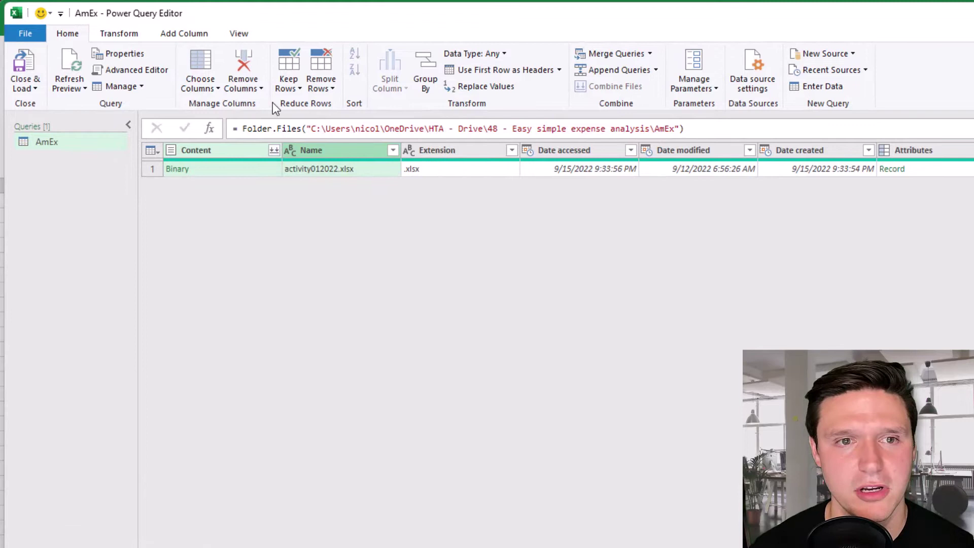
{"action": "left_click", "coordinate": [251, 90]}
{"action": "left_click", "coordinate": [248, 118]}
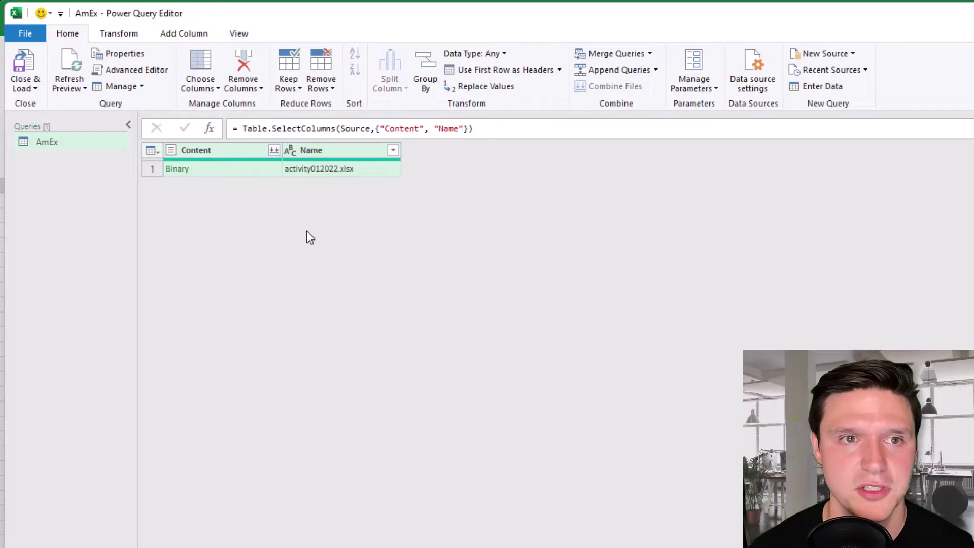
Add a custom column named Import with the formula Excel.Workbook([Content])
{"action": "left_click", "coordinate": [190, 35]}
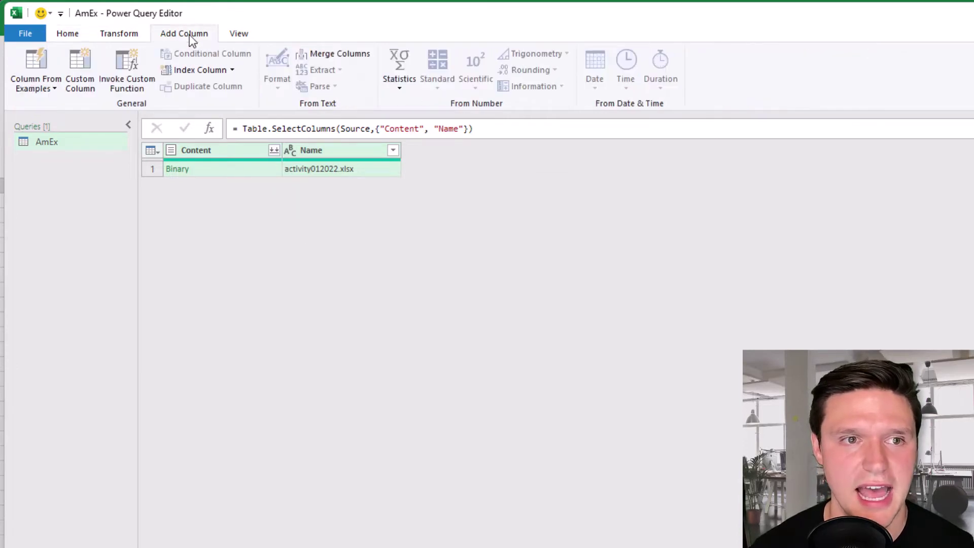
{"action": "left_click", "coordinate": [81, 74]}
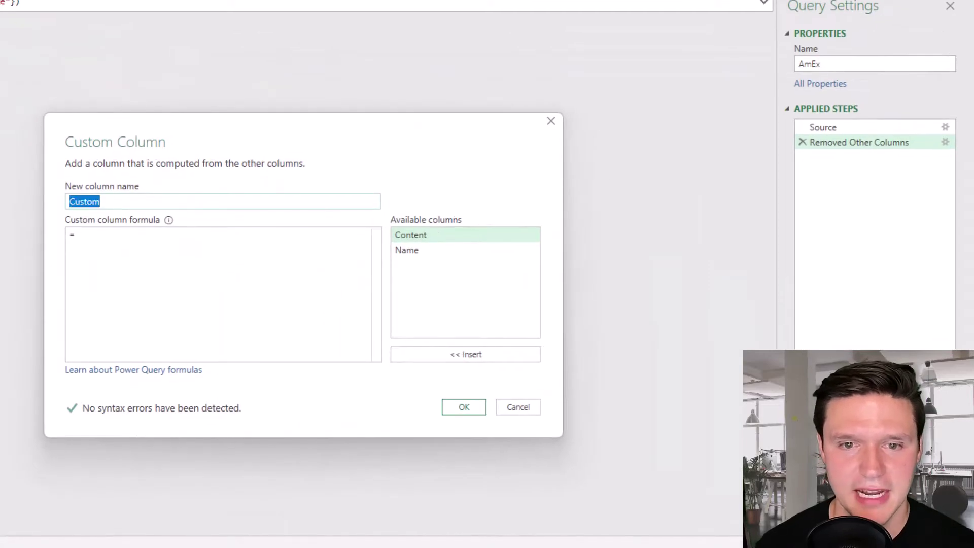
{"action": "type", "text": "Import"}
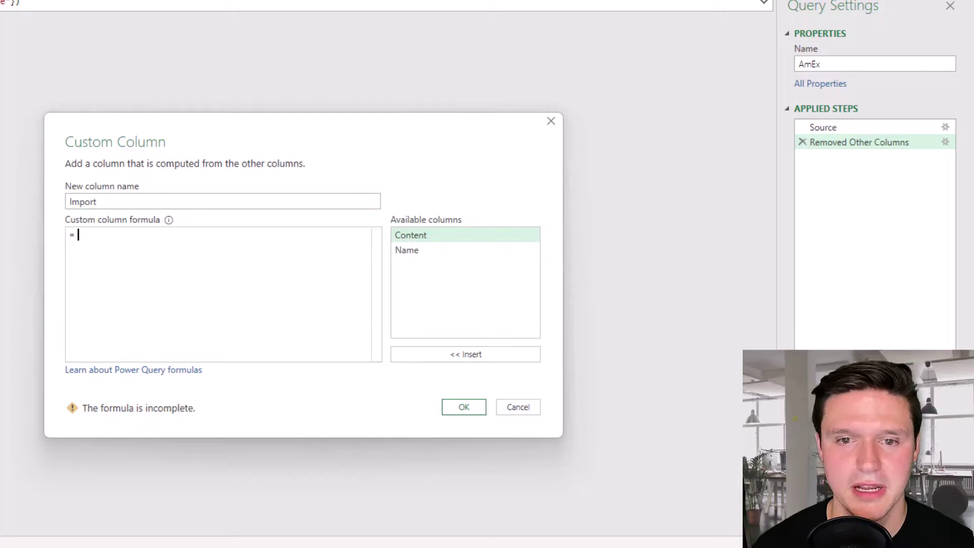
{"action": "type", "text": "excel"}
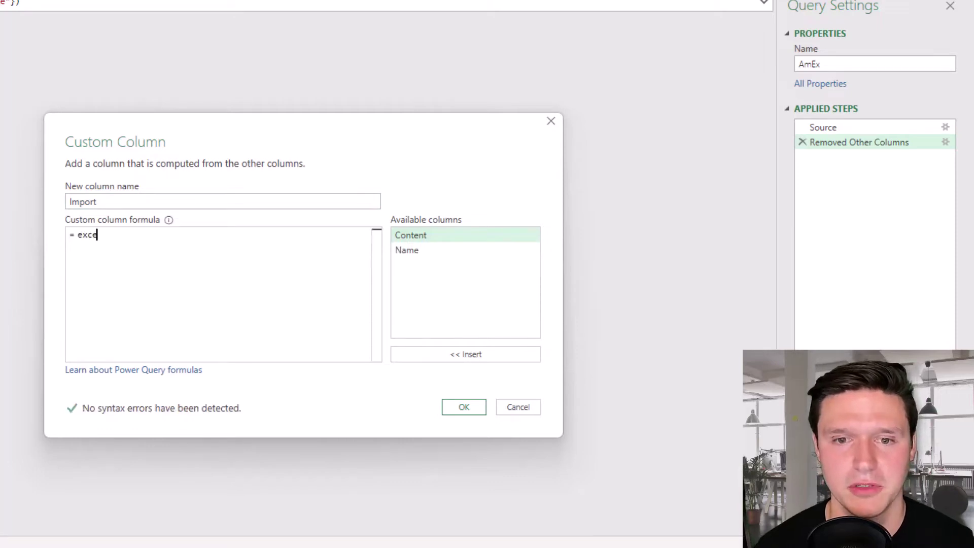
{"action": "key", "text": "Down"}
{"action": "key", "text": "Down"}
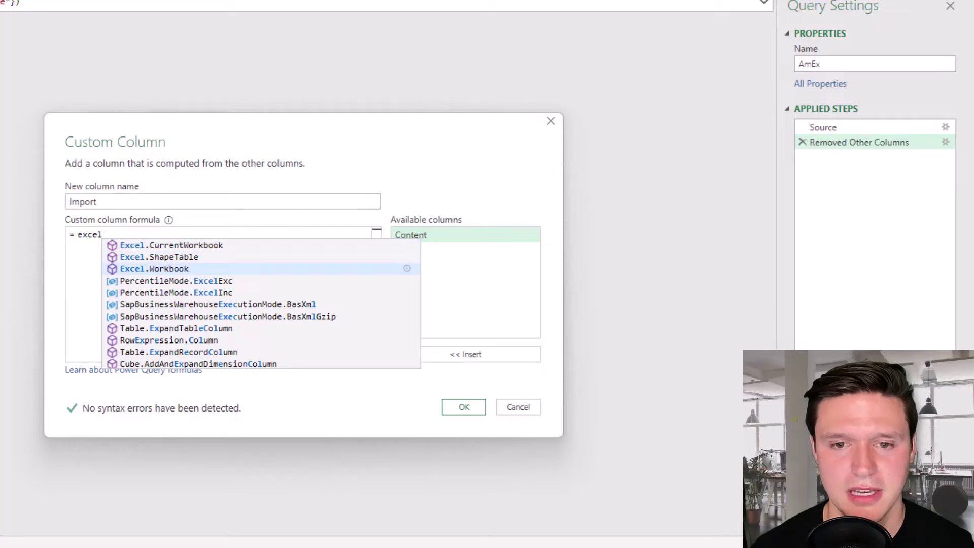
{"action": "key", "text": "Tab"}
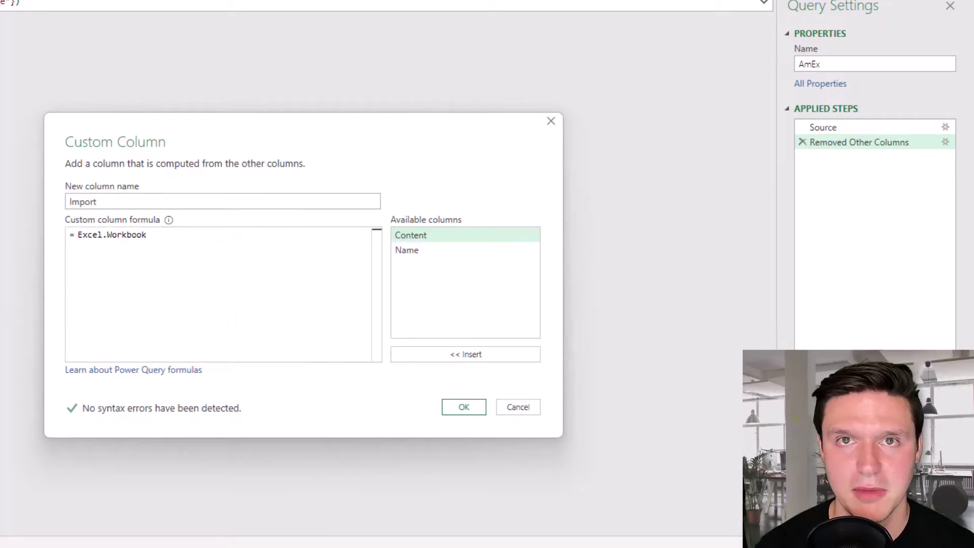
{"action": "type", "text": "("}
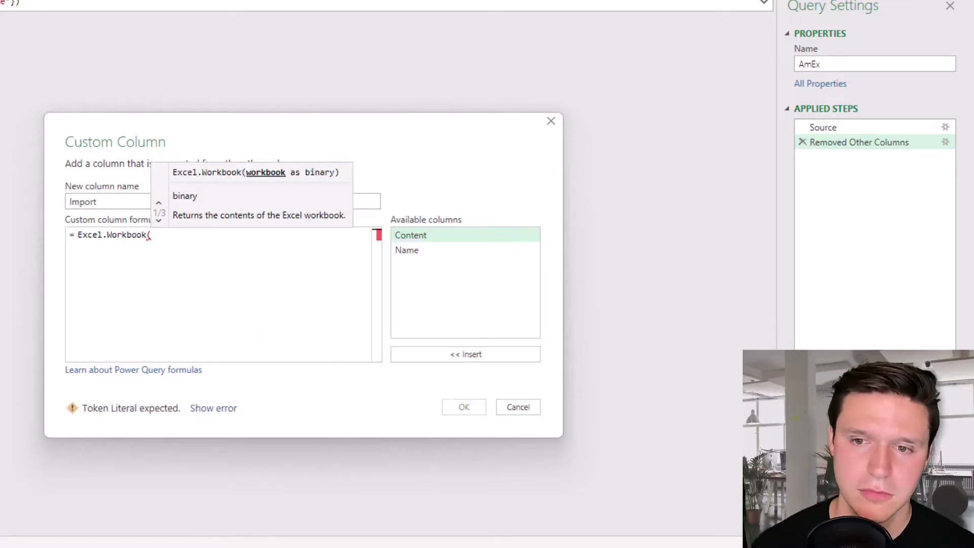
{"action": "double_click", "coordinate": [418, 237]}
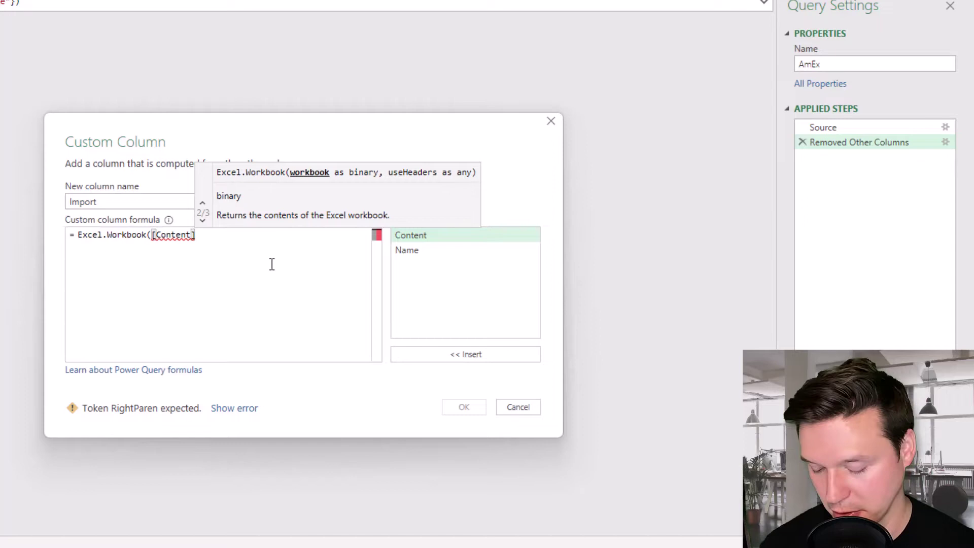
{"action": "type", "text": ")"}
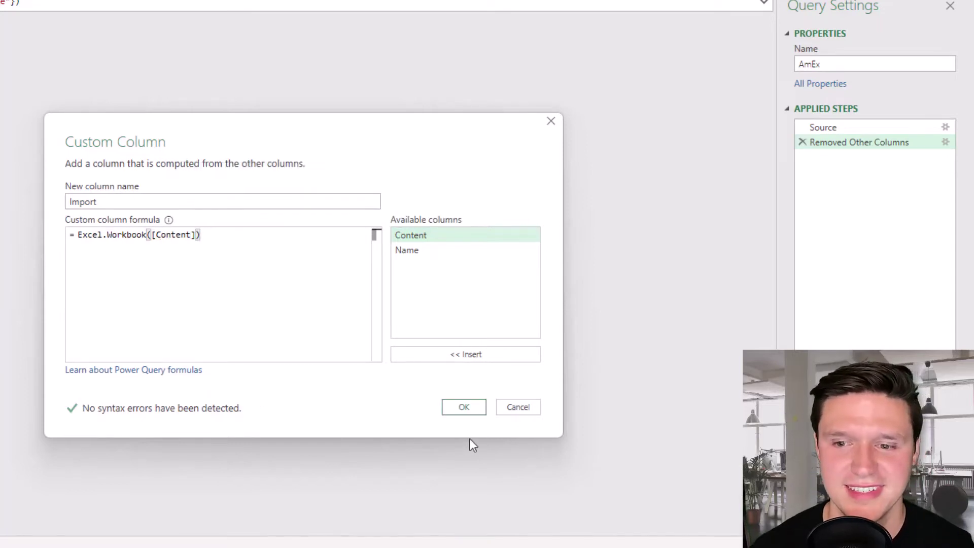
{"action": "left_click", "coordinate": [470, 412]}
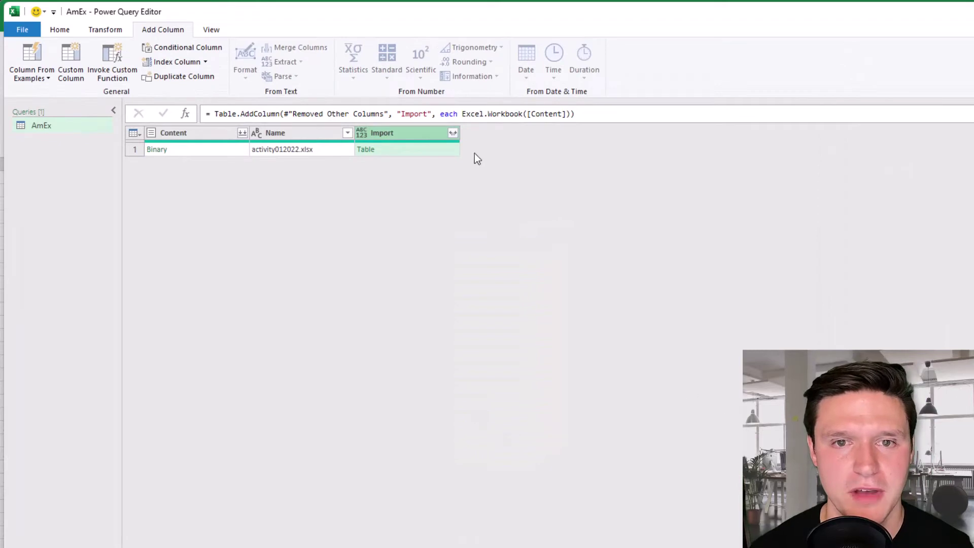
Expand Import to only its Data field, then expand Import.Data into all columns
{"action": "left_click", "coordinate": [451, 134]}
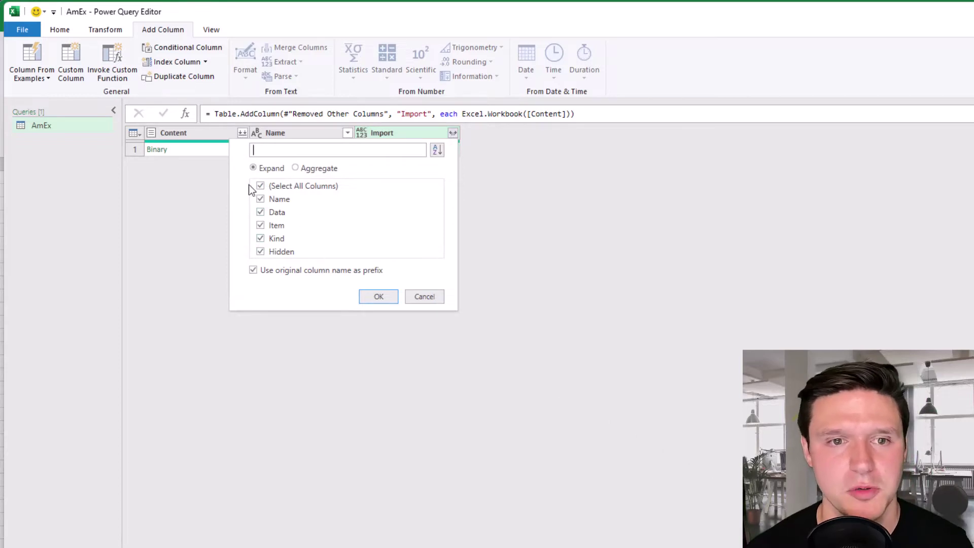
{"action": "left_click", "coordinate": [264, 190]}
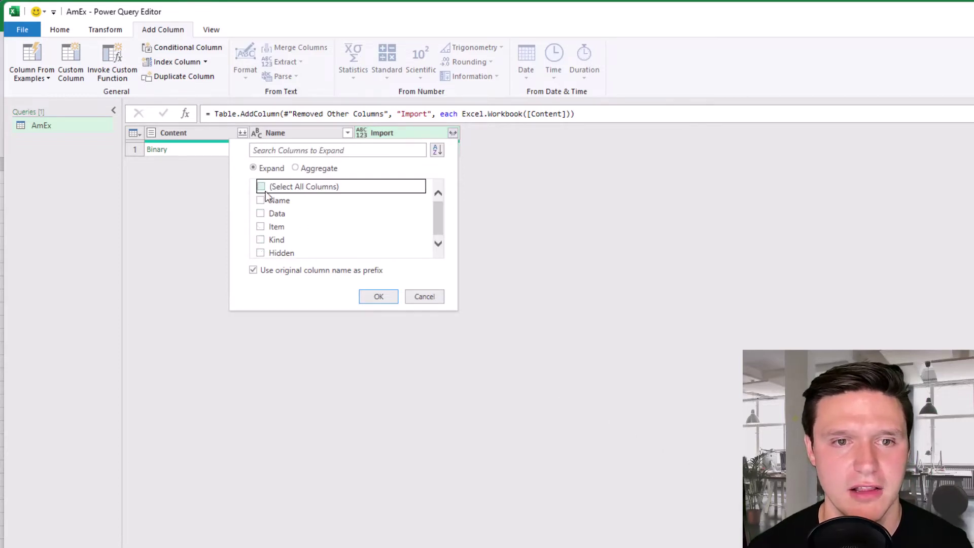
{"action": "left_click", "coordinate": [261, 213]}
{"action": "left_click", "coordinate": [380, 298]}
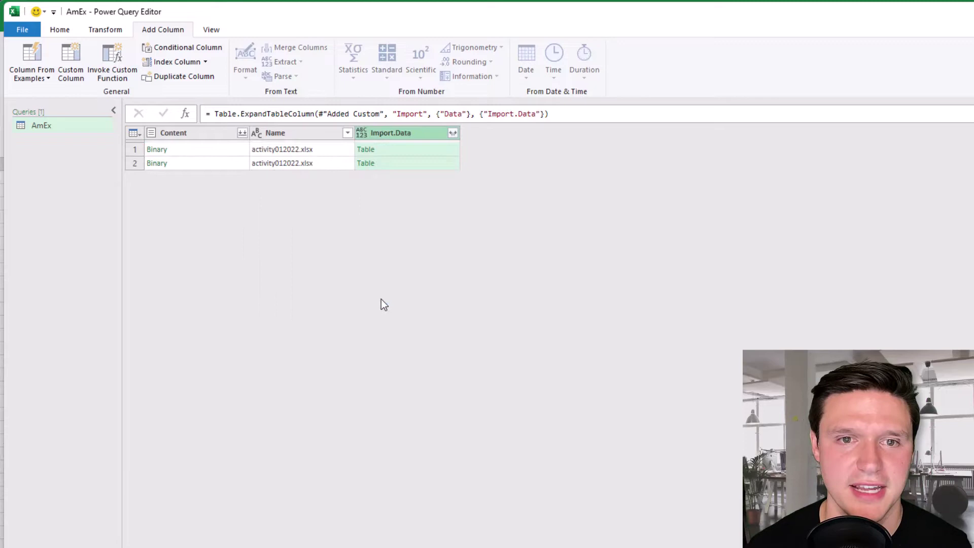
{"action": "left_click", "coordinate": [453, 134]}
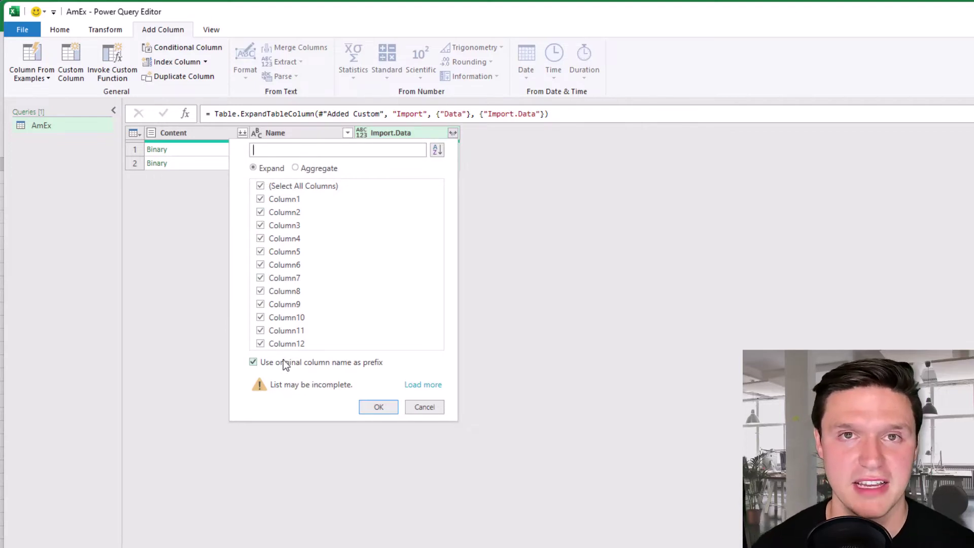
{"action": "left_click", "coordinate": [379, 407]}
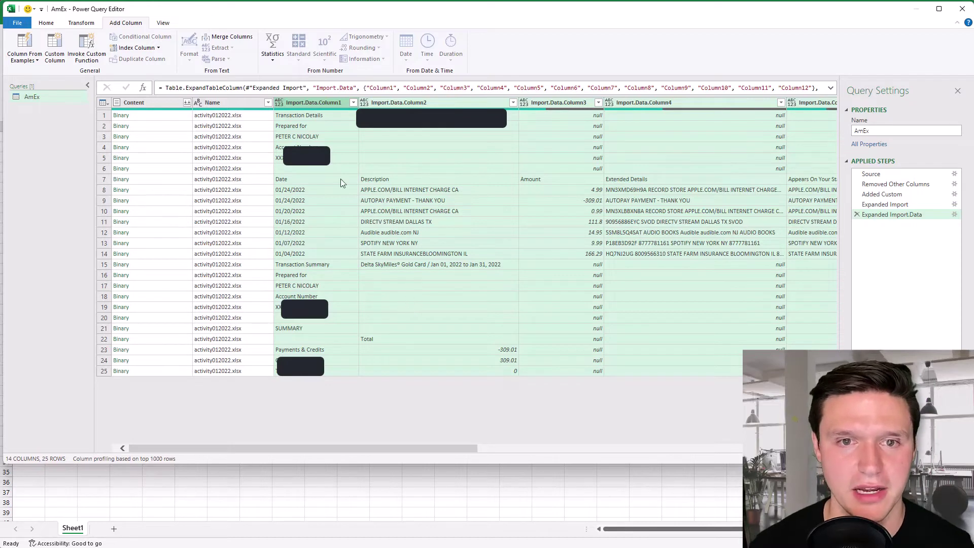
Keep only Import.Data.Column1, Column2, Column3 and Column11, removing all other columns
{"action": "left_click", "coordinate": [313, 101]}
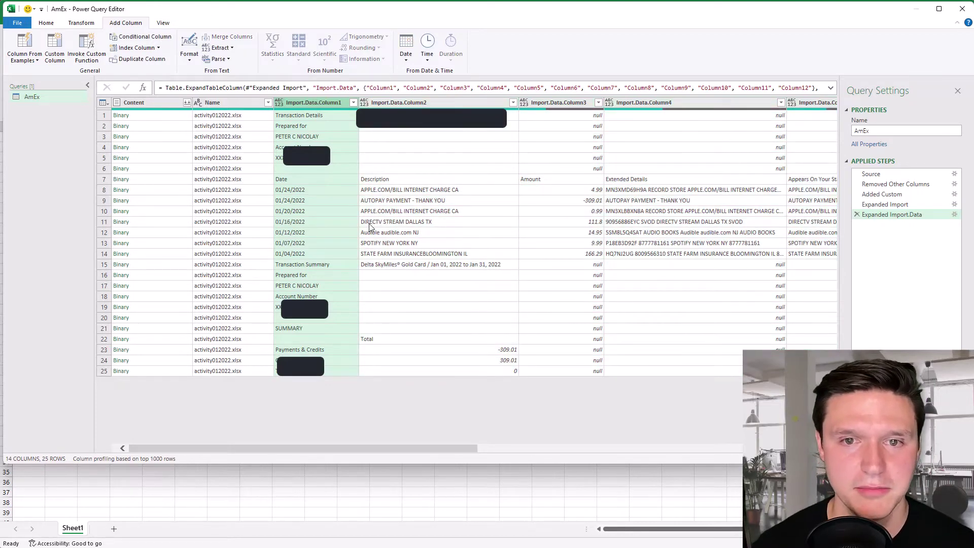
{"action": "left_click", "coordinate": [399, 103], "text": "ctrl"}
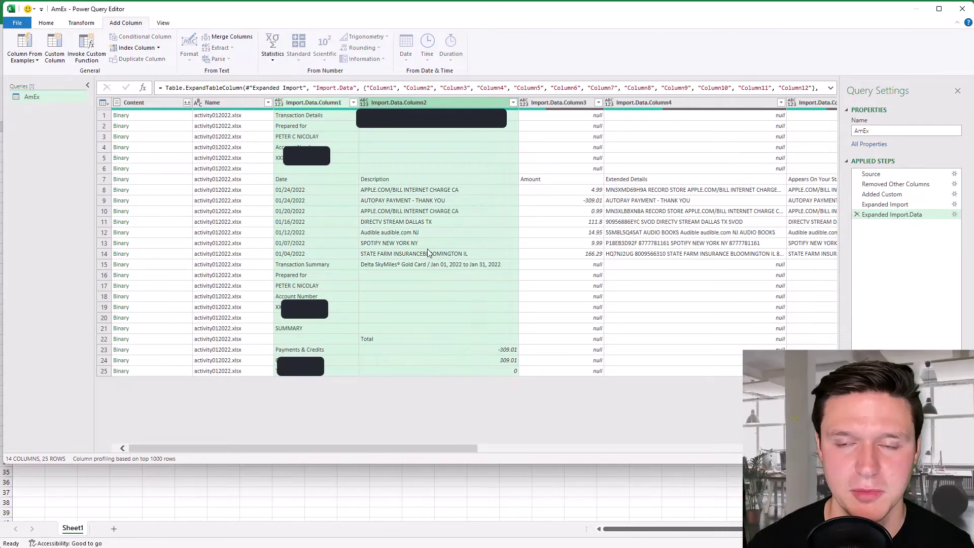
{"action": "left_click", "coordinate": [550, 105], "text": "ctrl"}
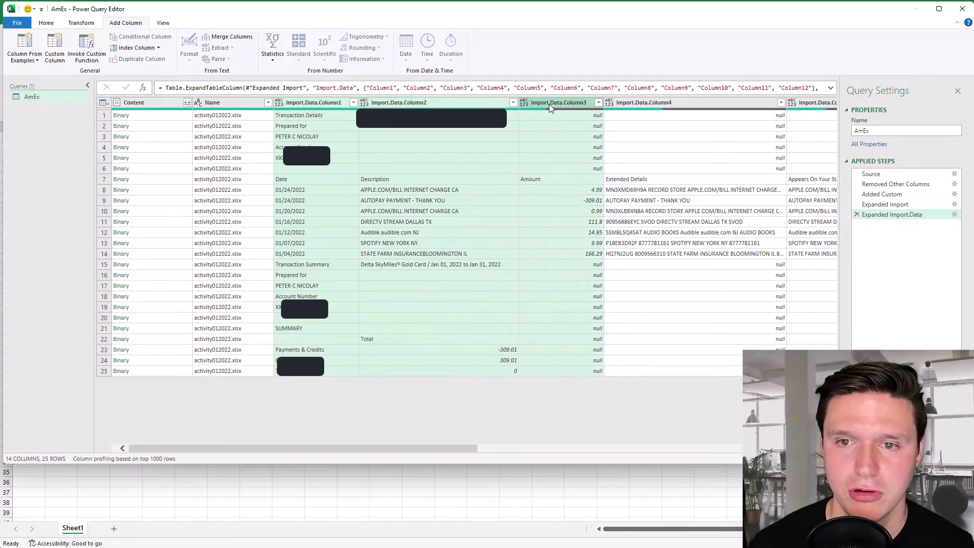
{"action": "left_click_drag", "start_coordinate": [431, 448], "coordinate": [774, 430]}
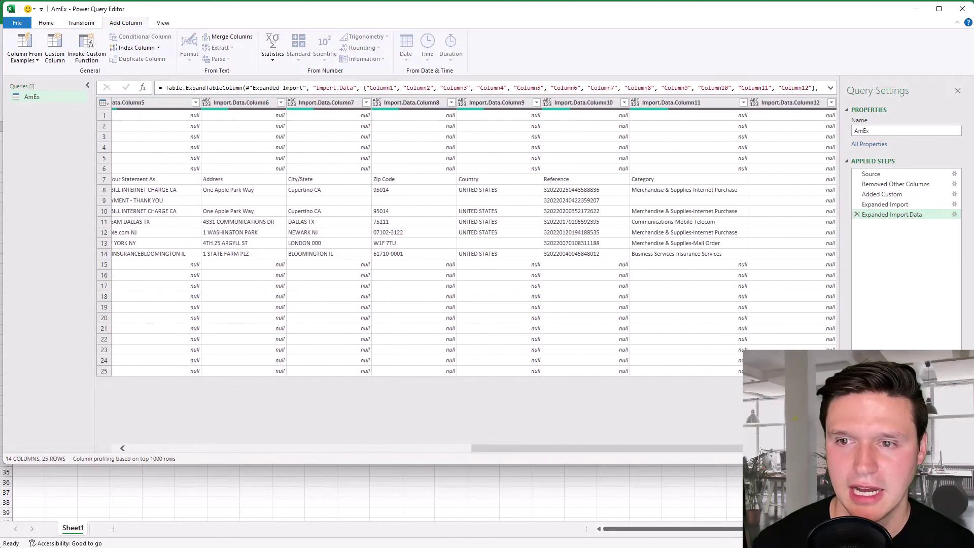
{"action": "left_click", "coordinate": [665, 103], "text": "ctrl"}
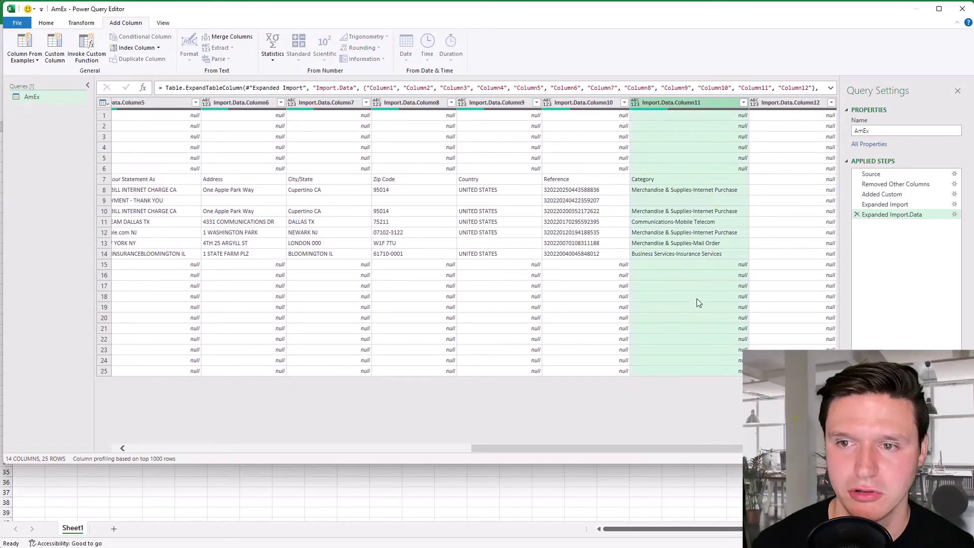
{"action": "left_click_drag", "start_coordinate": [543, 446], "coordinate": [123, 425]}
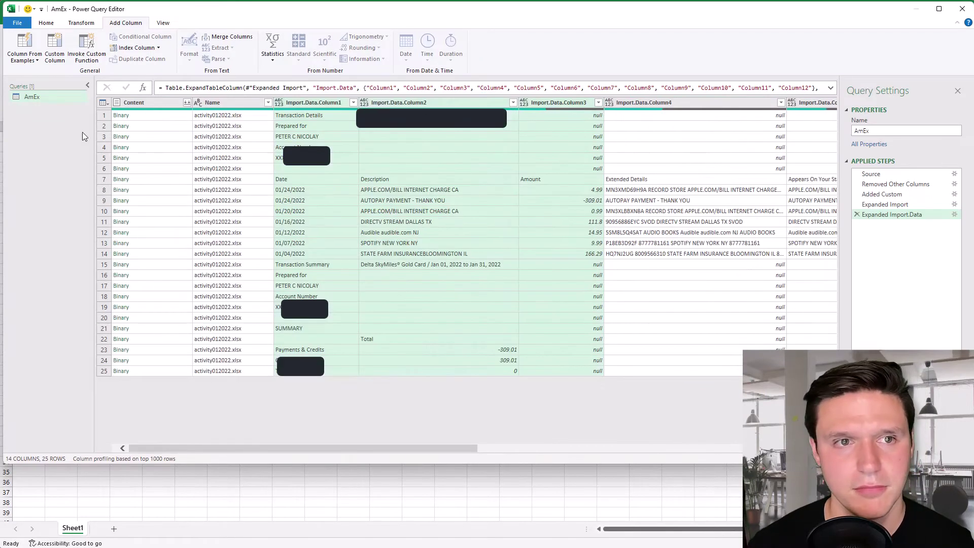
{"action": "left_click", "coordinate": [46, 22]}
{"action": "left_click", "coordinate": [165, 59]}
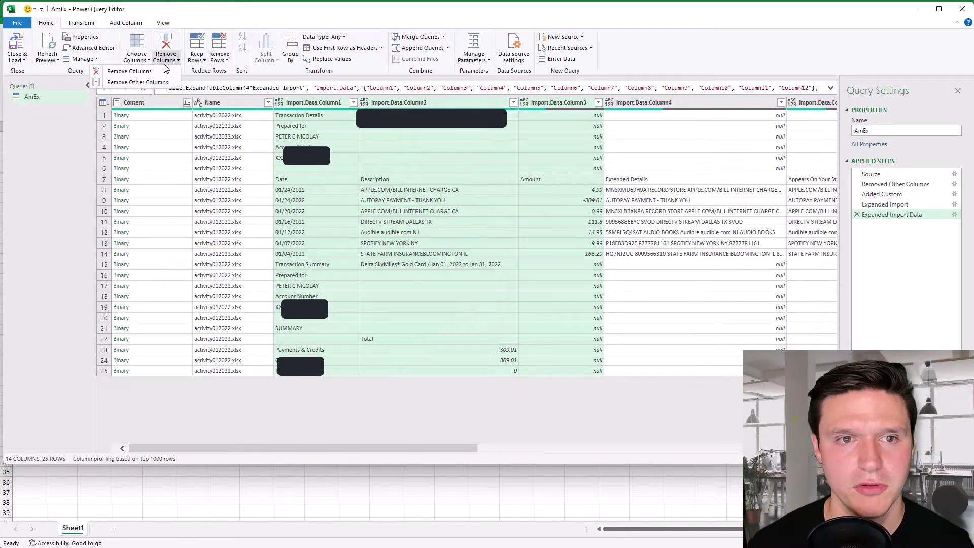
{"action": "left_click", "coordinate": [152, 82]}
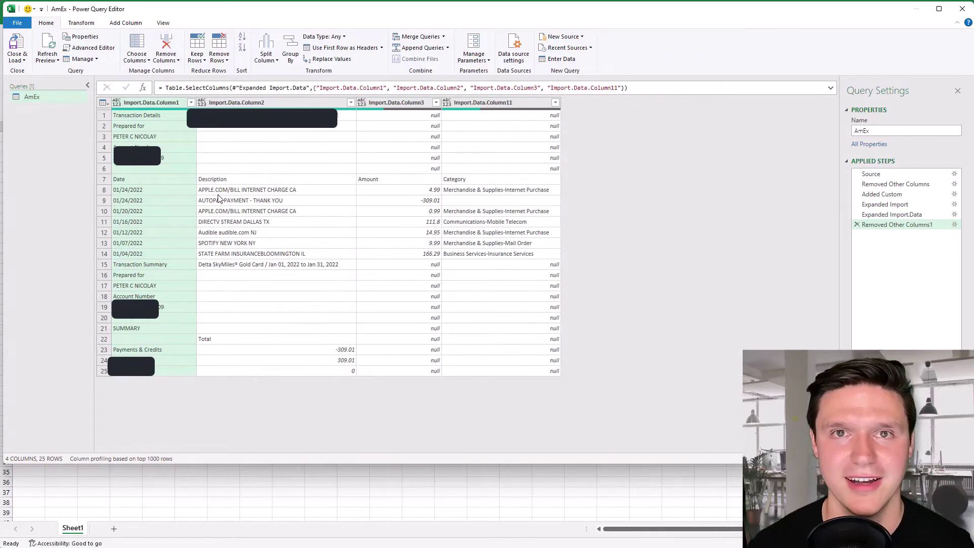
Inspect the Date header cell in row 7 to locate where the transactions start
{"action": "left_click", "coordinate": [175, 181]}
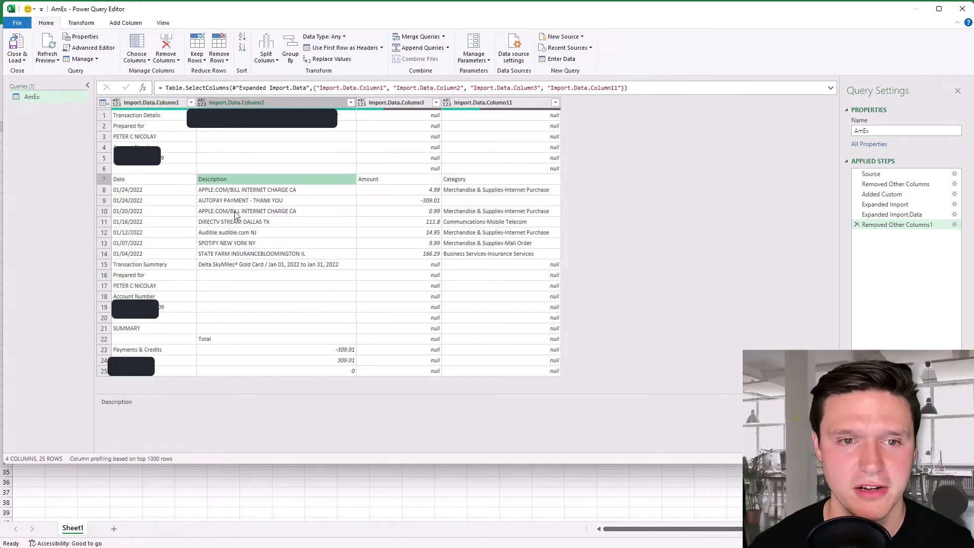
{"action": "key", "text": "Right"}
{"action": "key", "text": "Right"}
{"action": "key", "text": "Left"}
{"action": "key", "text": "Left"}
{"action": "key", "text": "Left"}
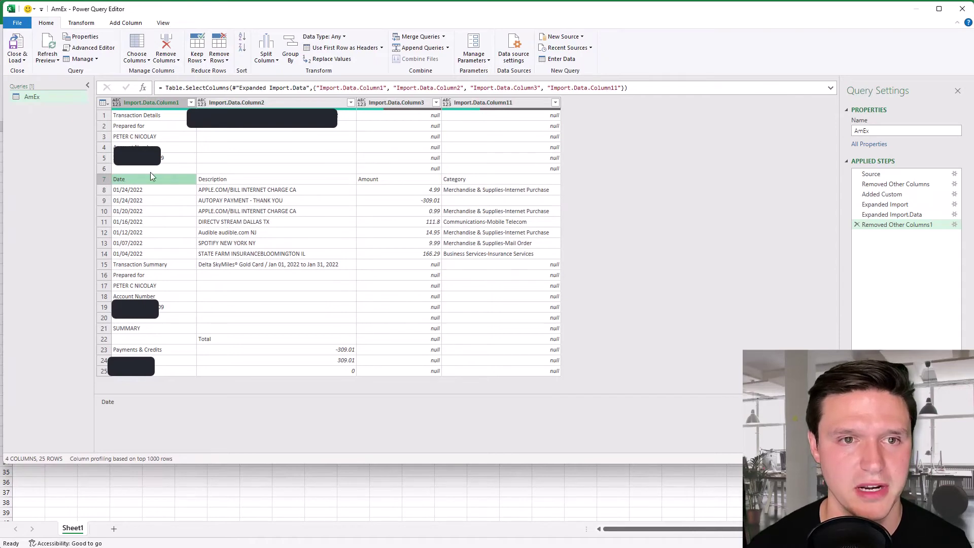
{"action": "left_click", "coordinate": [219, 60]}
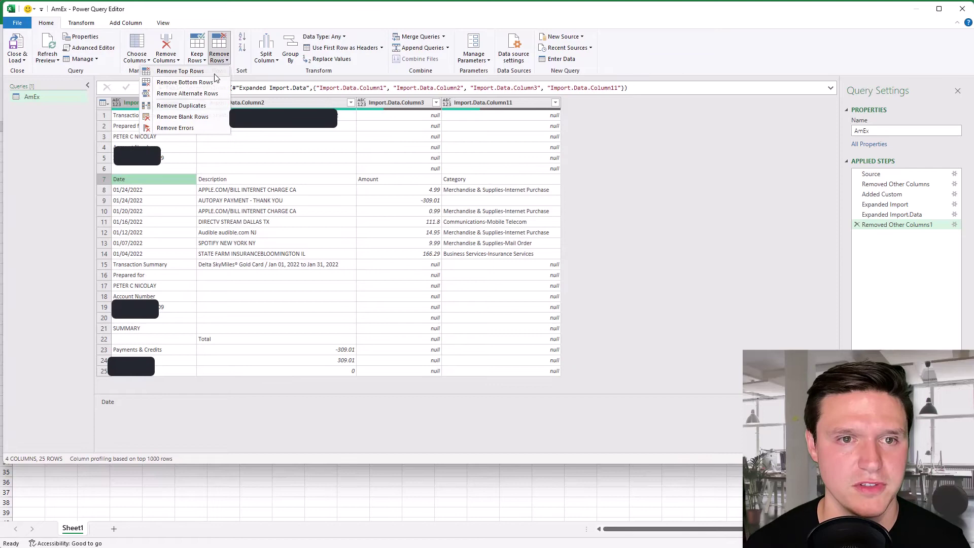
Remove the top 6 report rows above the Date header
{"action": "left_click", "coordinate": [180, 71]}
{"action": "type", "text": "6"}
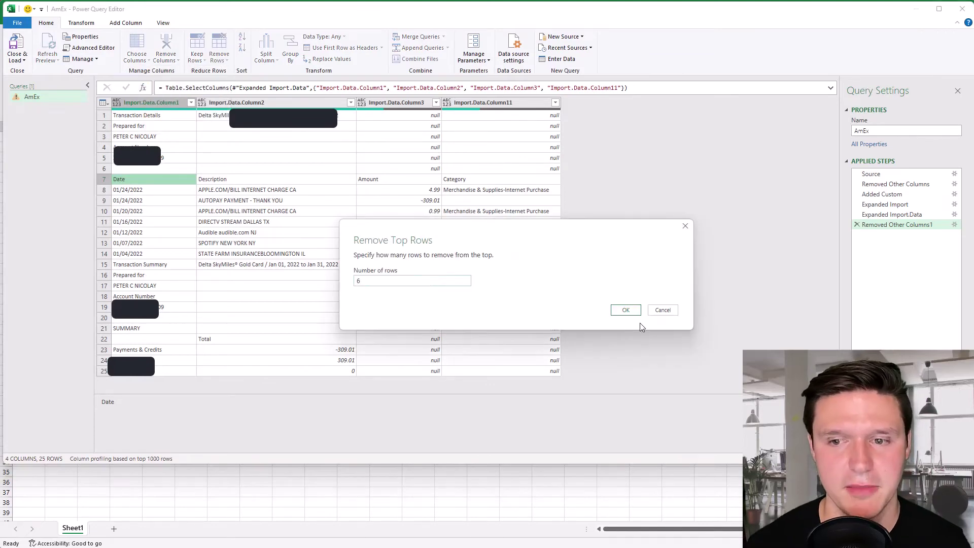
{"action": "left_click", "coordinate": [625, 310]}
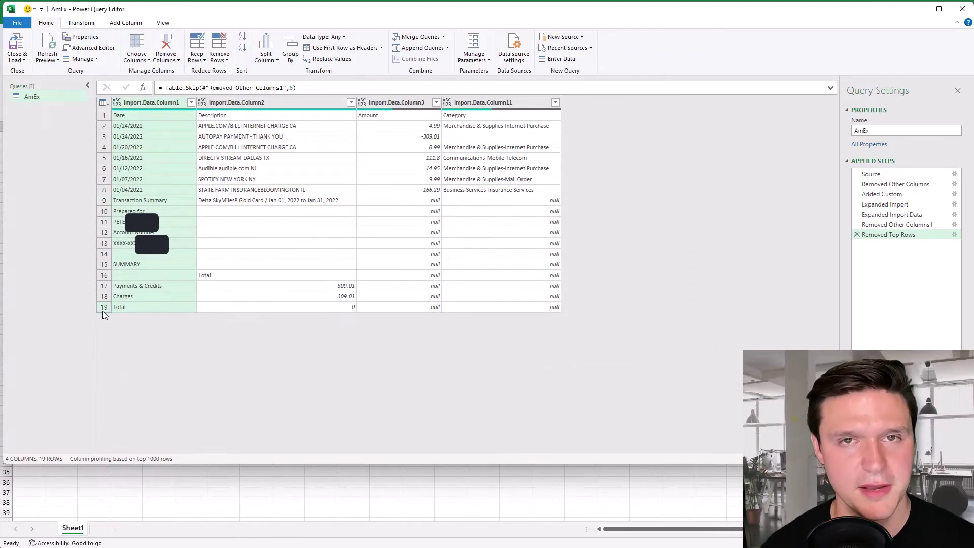
Remove the bottom 11 summary rows below the transactions
{"action": "left_click", "coordinate": [227, 62]}
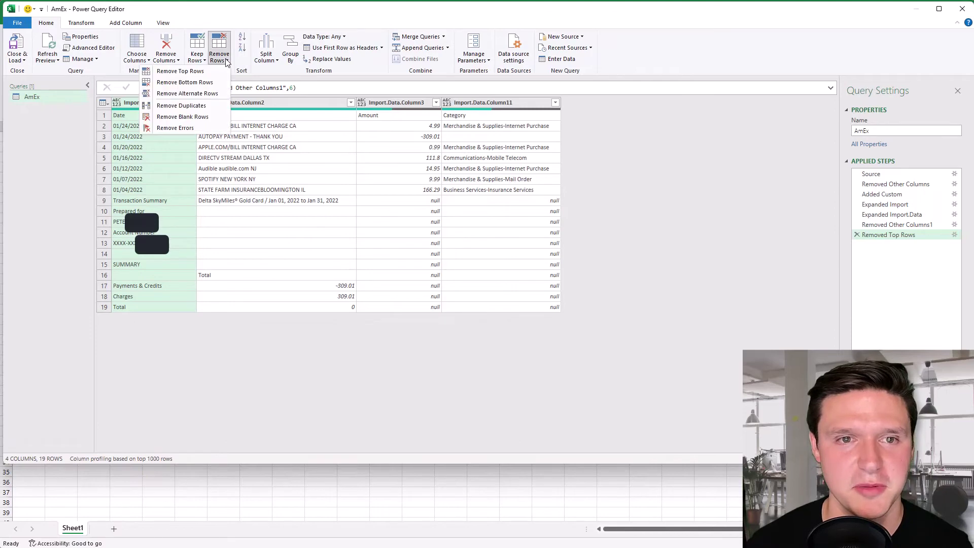
{"action": "left_click", "coordinate": [183, 83]}
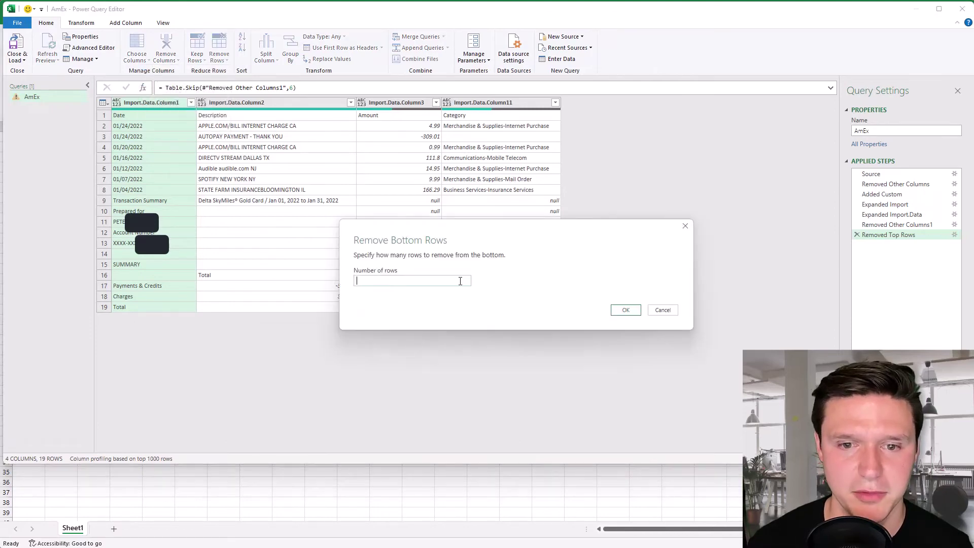
{"action": "left_click", "coordinate": [626, 309]}
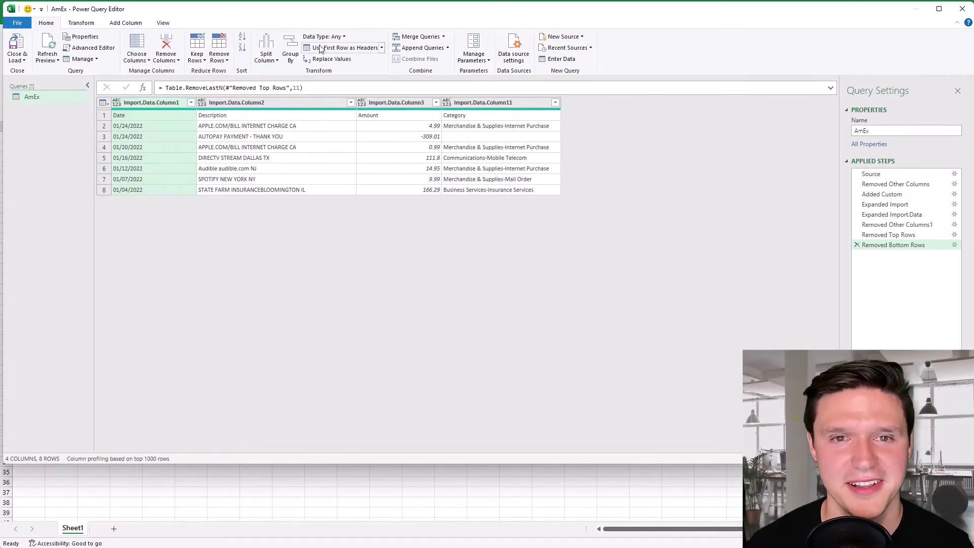
Promote the first row to headers and filter out the AUTOPAY PAYMENT - THANK YOU row
{"action": "left_click", "coordinate": [333, 48]}
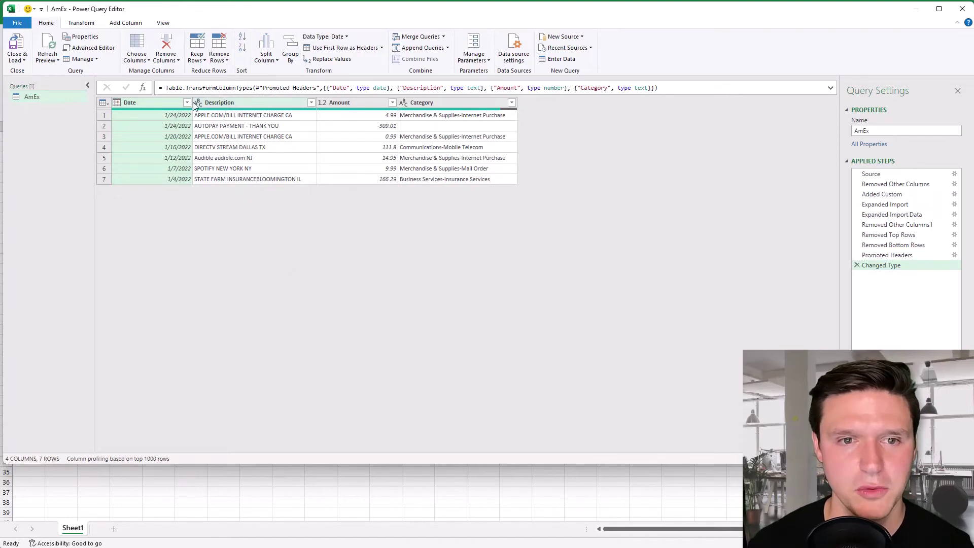
{"action": "left_click", "coordinate": [174, 127]}
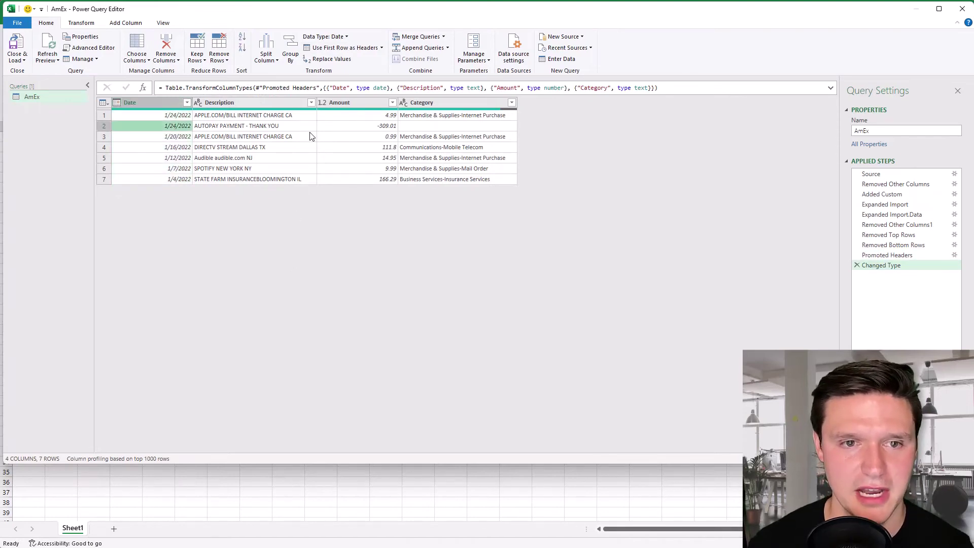
{"action": "left_click", "coordinate": [310, 103]}
{"action": "left_click", "coordinate": [191, 239]}
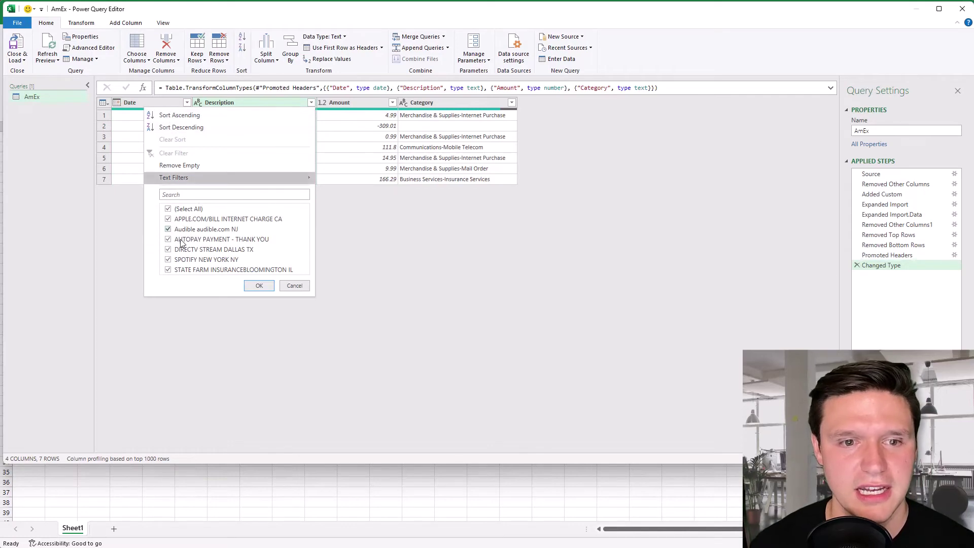
{"action": "left_click", "coordinate": [259, 286]}
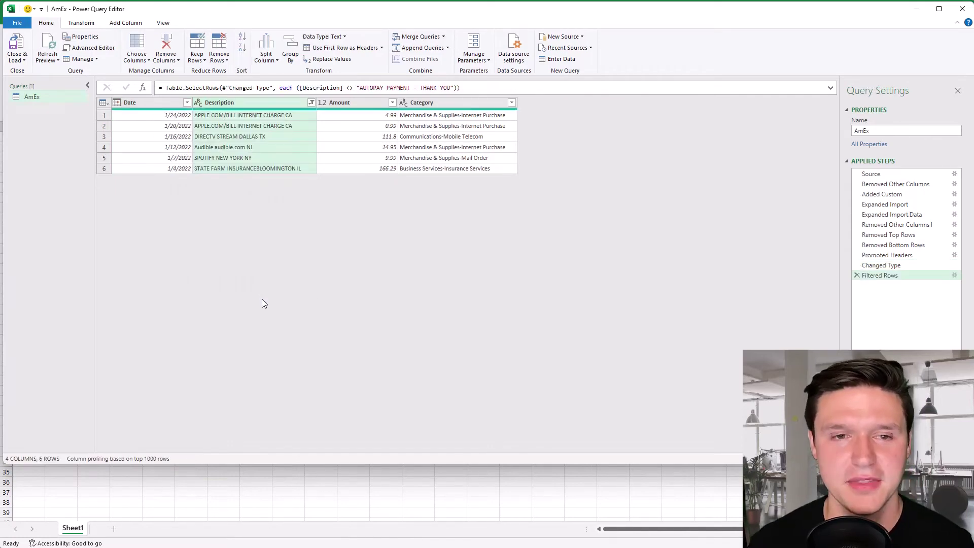
{"action": "left_click", "coordinate": [13, 60]}
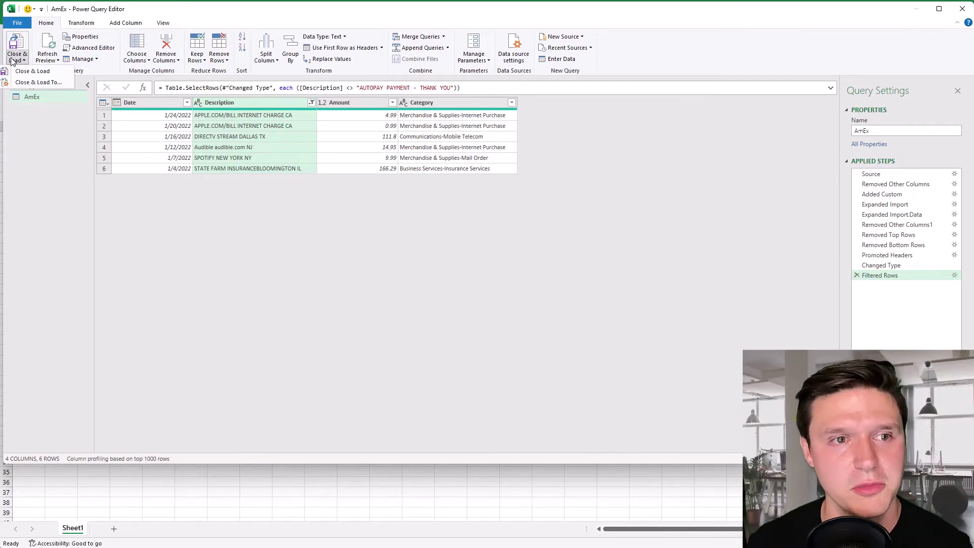
Load the query to a new sheet as a PivotChart with Date as legend and Sum of Amount
{"action": "left_click", "coordinate": [34, 82]}
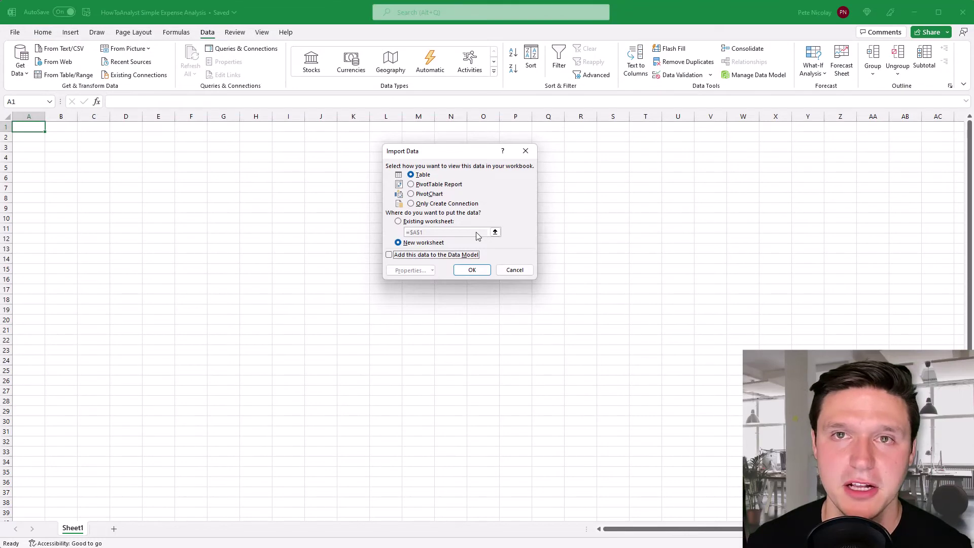
{"action": "left_click", "coordinate": [431, 194]}
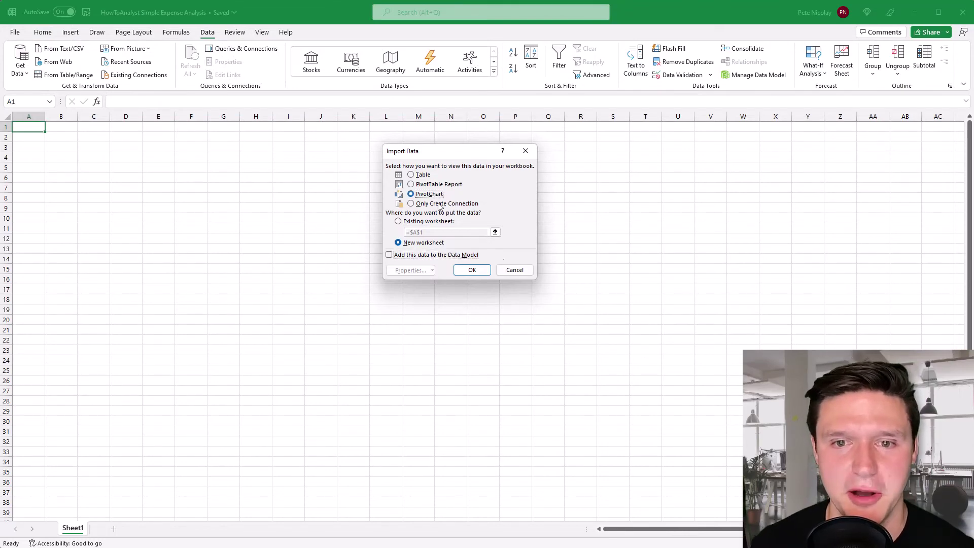
{"action": "left_click", "coordinate": [476, 273]}
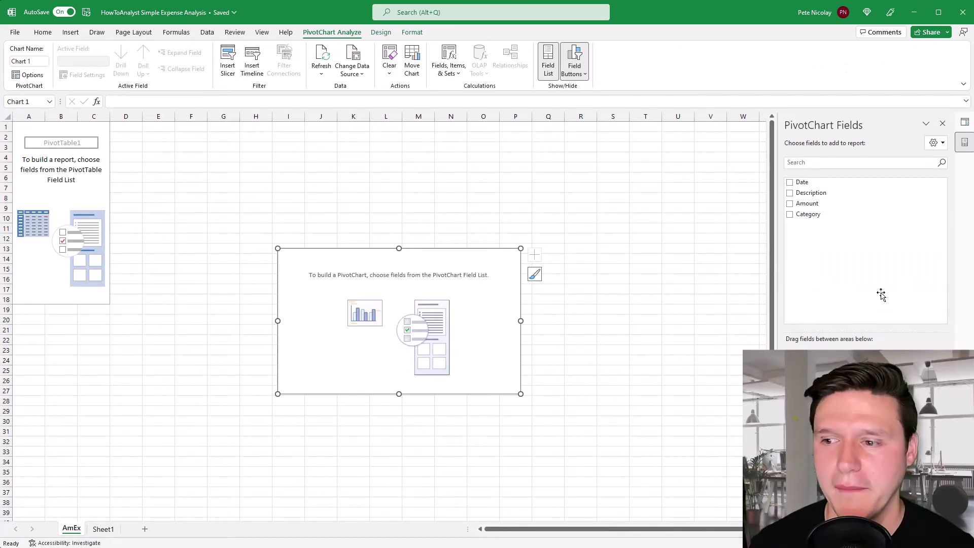
{"action": "left_click_drag", "start_coordinate": [817, 183], "coordinate": [887, 374]}
{"action": "left_click_drag", "start_coordinate": [808, 204], "coordinate": [893, 453]}
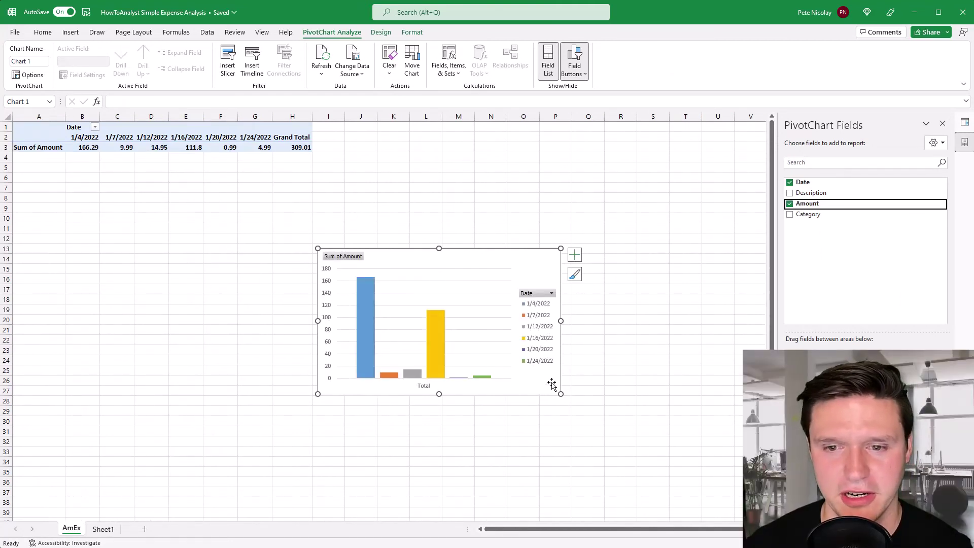
Change the PivotChart's chart type to Line
{"action": "left_click", "coordinate": [412, 32]}
{"action": "left_click", "coordinate": [387, 32]}
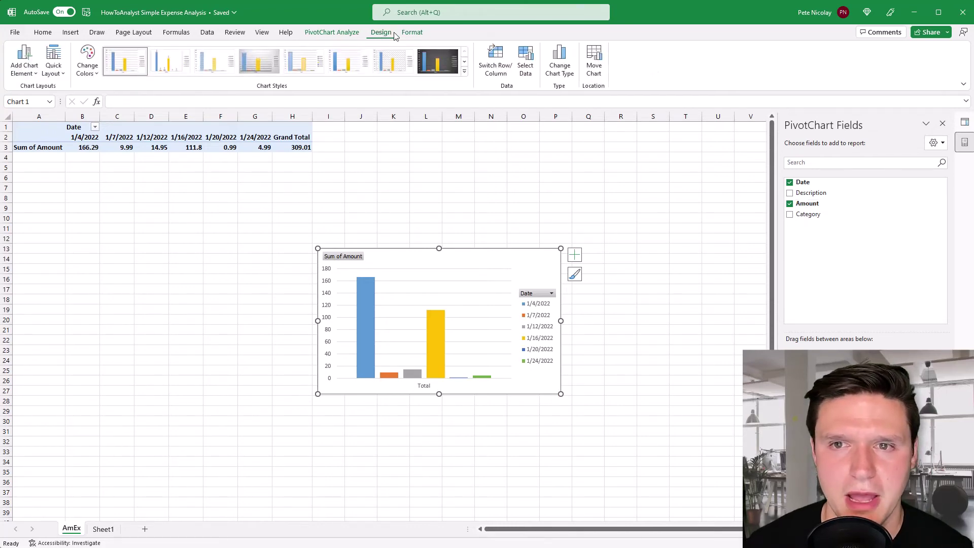
{"action": "left_click", "coordinate": [574, 71]}
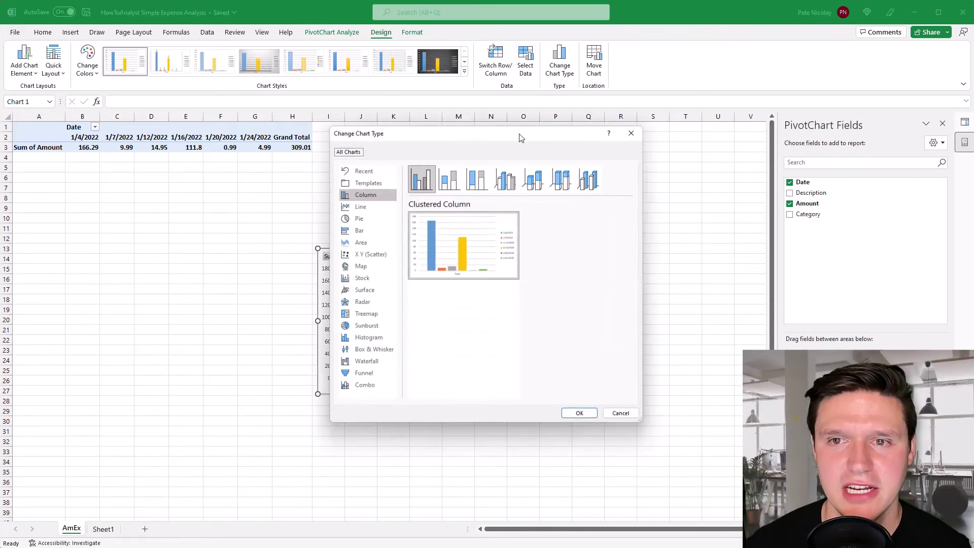
{"action": "left_click", "coordinate": [369, 206]}
{"action": "left_click", "coordinate": [582, 418]}
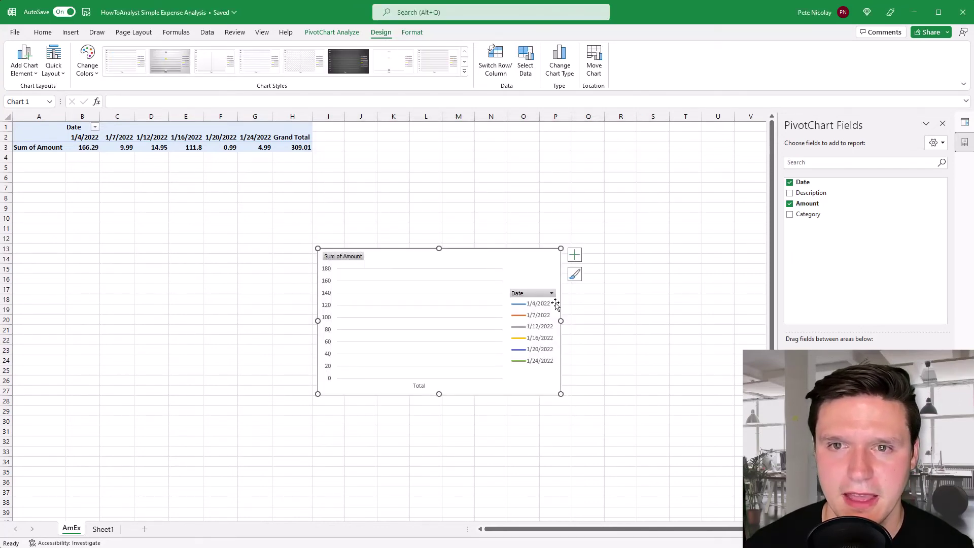
Switch rows and columns so dates run along the axis, and delete the legend
{"action": "left_click", "coordinate": [496, 64]}
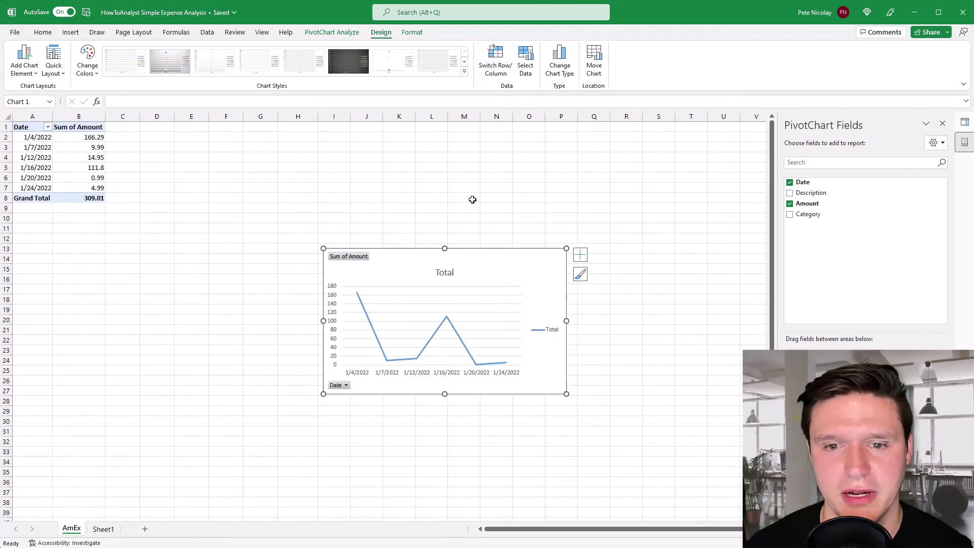
{"action": "left_click", "coordinate": [543, 329]}
{"action": "key", "text": "Delete"}
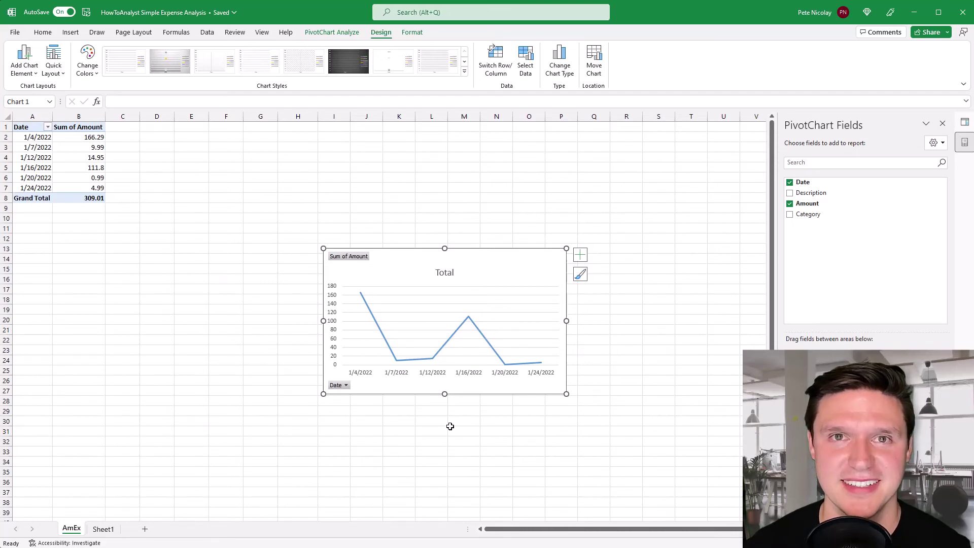
Open the Amex_Holding and AmEx folders side by side in two File Explorer windows
{"action": "key", "text": "alt+Tab"}
{"action": "key", "text": "alt+Tab"}
{"action": "key", "text": "alt+Tab"}
{"action": "key", "text": "alt+Tab"}
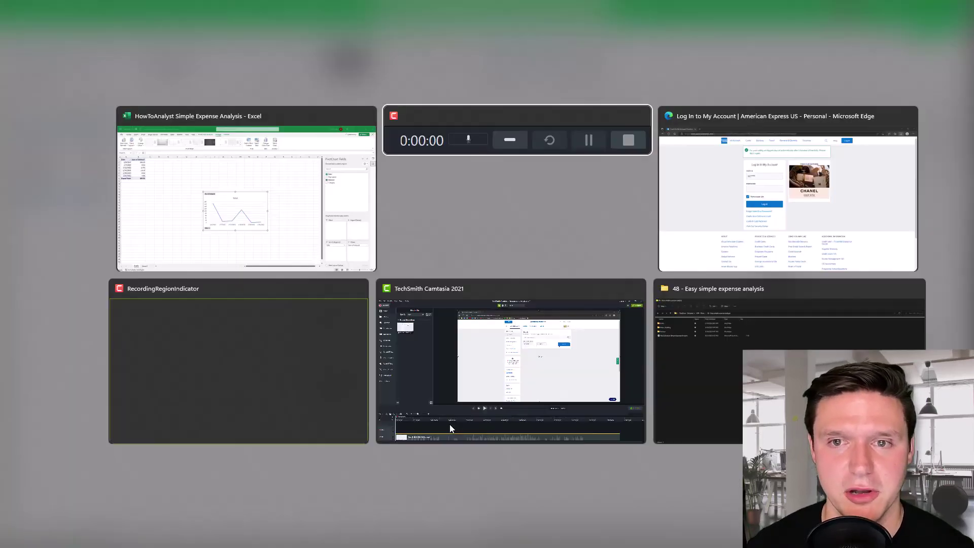
{"action": "key", "text": "alt+Tab"}
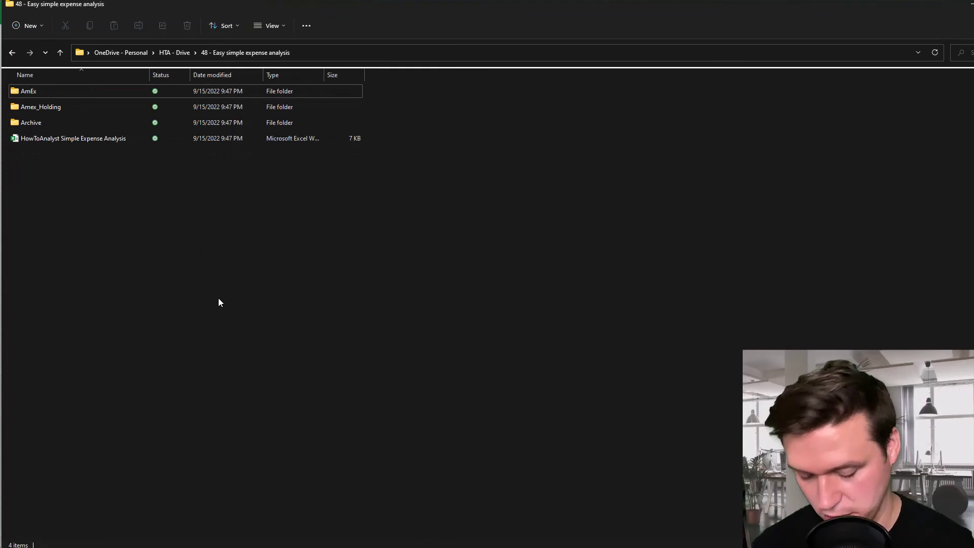
{"action": "key", "text": "ctrl+n"}
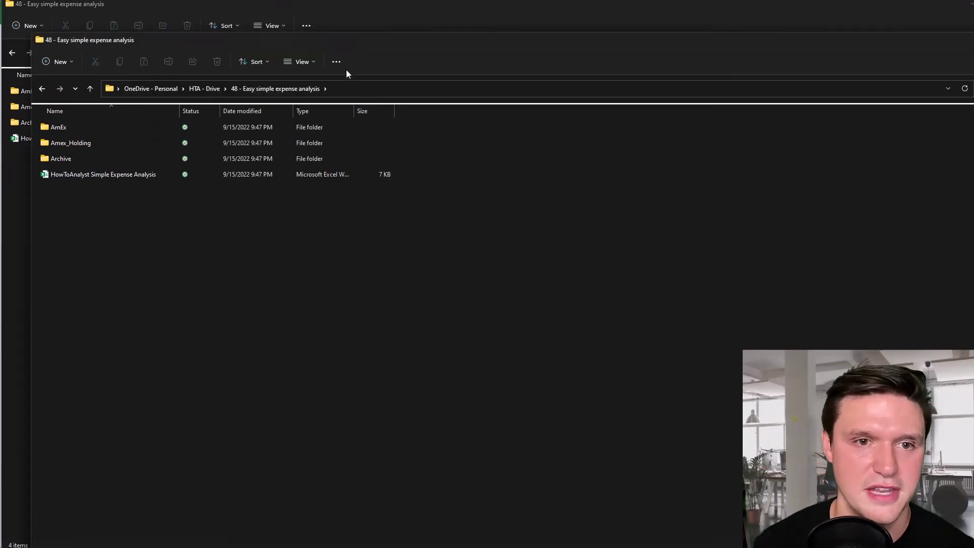
{"action": "double_click", "coordinate": [175, 182]}
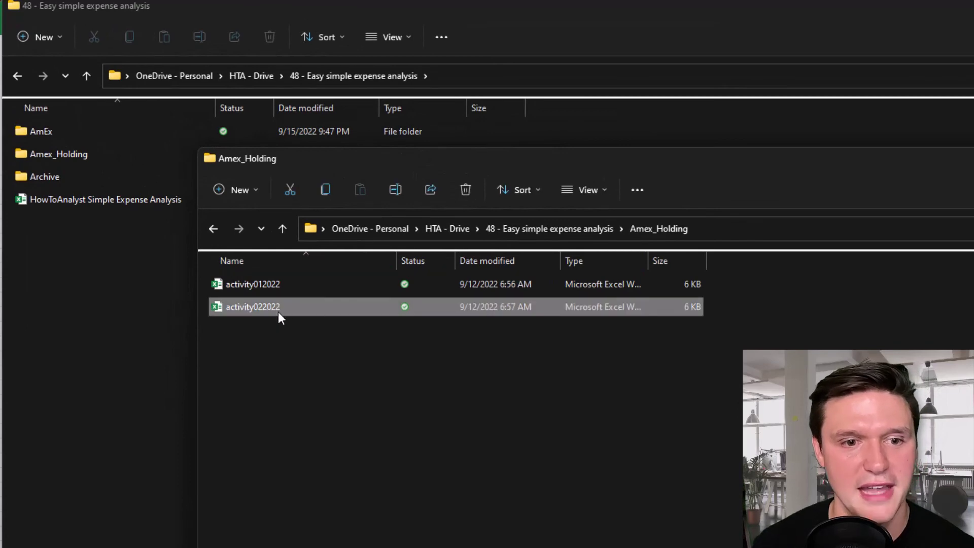
{"action": "double_click", "coordinate": [72, 126]}
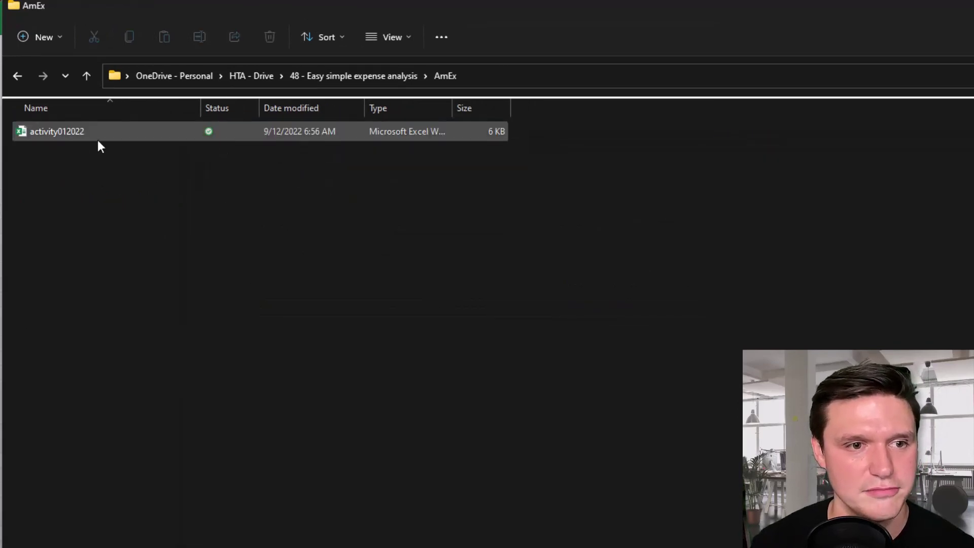
{"action": "key", "text": "alt+Tab"}
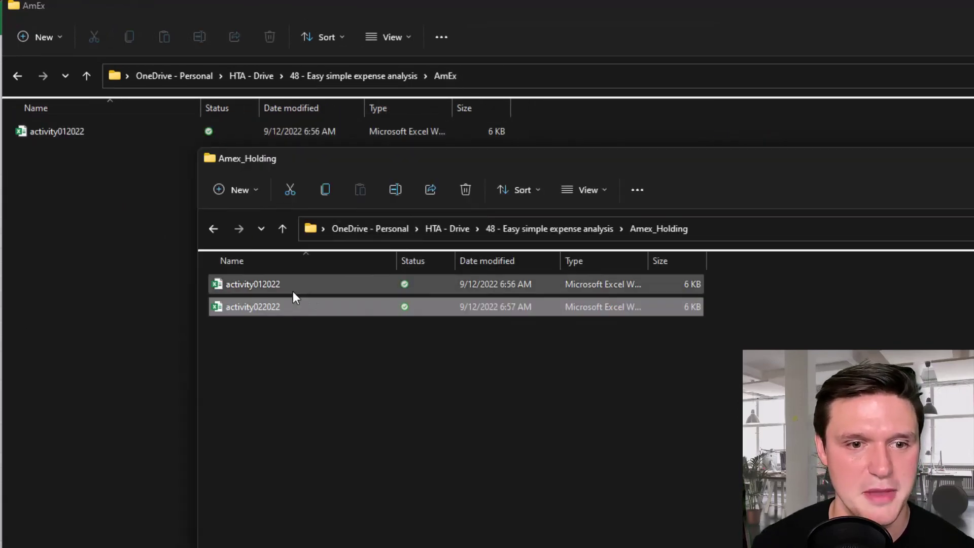
Drag activity022022 from Amex_Holding into the AmEx folder, then return to the Excel workbook
{"action": "left_click_drag", "start_coordinate": [290, 307], "coordinate": [97, 225]}
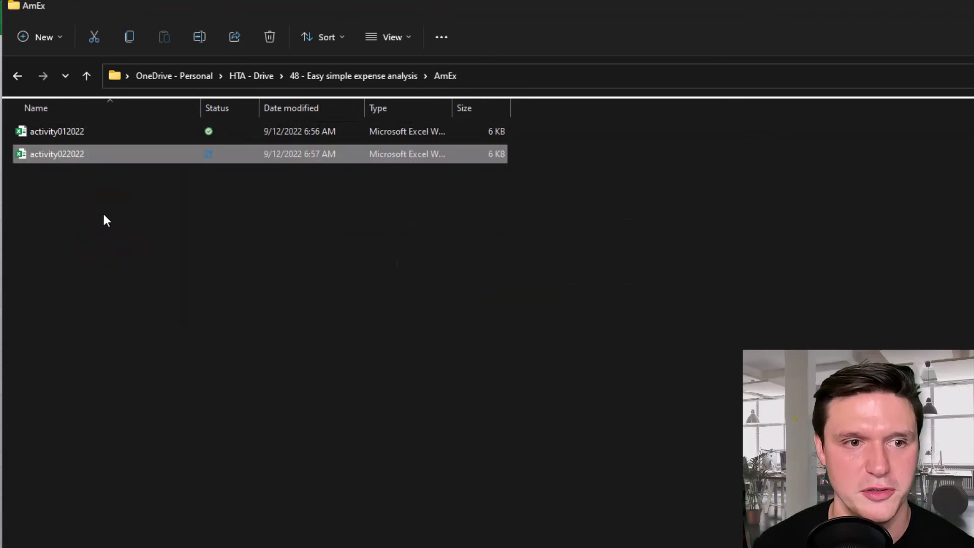
{"action": "left_click", "coordinate": [137, 226]}
{"action": "key", "text": "alt+Tab"}
{"action": "key", "text": "Tab"}
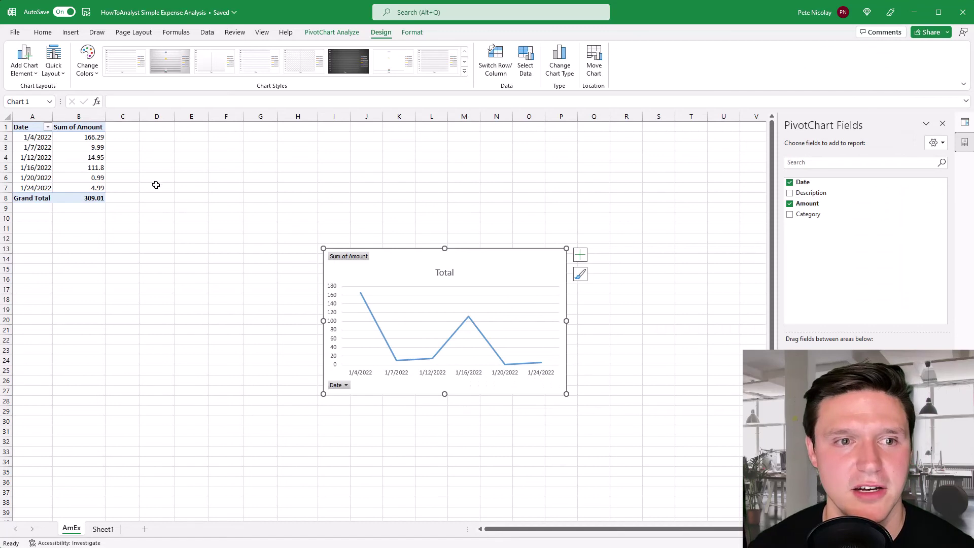
Refresh the PivotTable so the line chart includes February 2022, giving a Grand Total of 618.02
{"action": "left_click", "coordinate": [92, 147]}
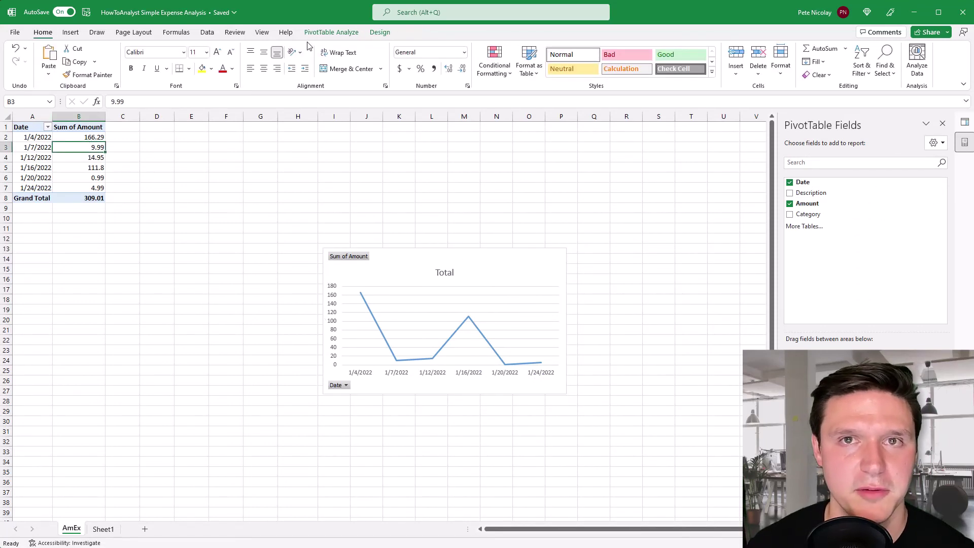
{"action": "left_click", "coordinate": [333, 34]}
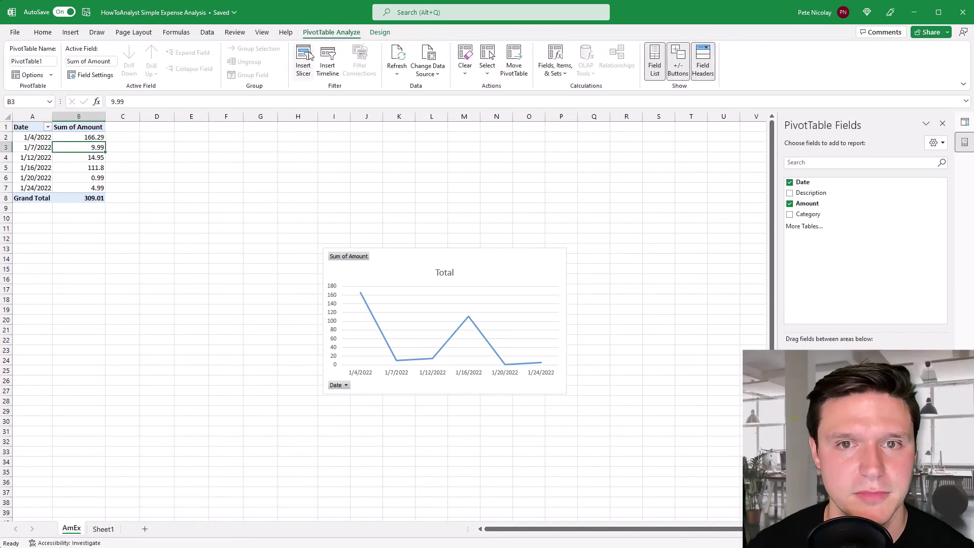
{"action": "left_click", "coordinate": [397, 58]}
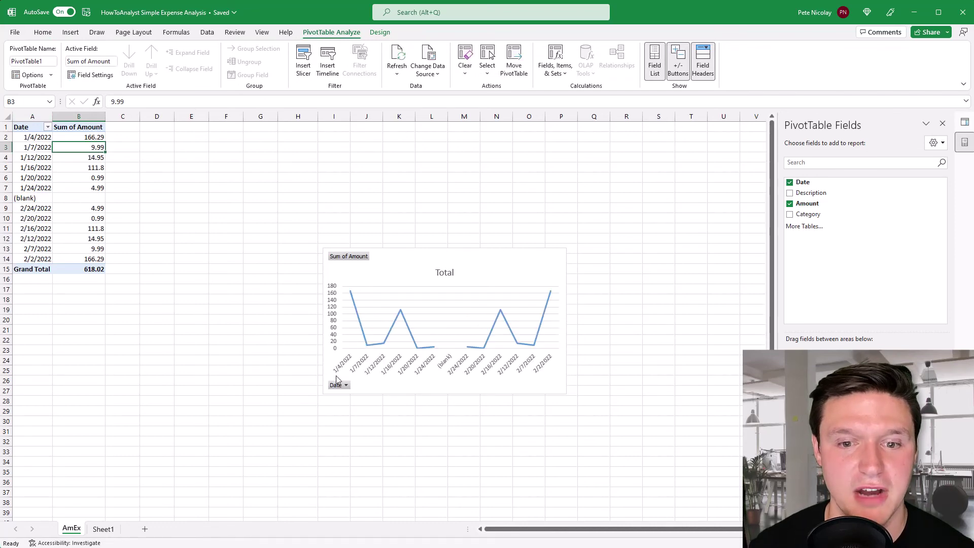